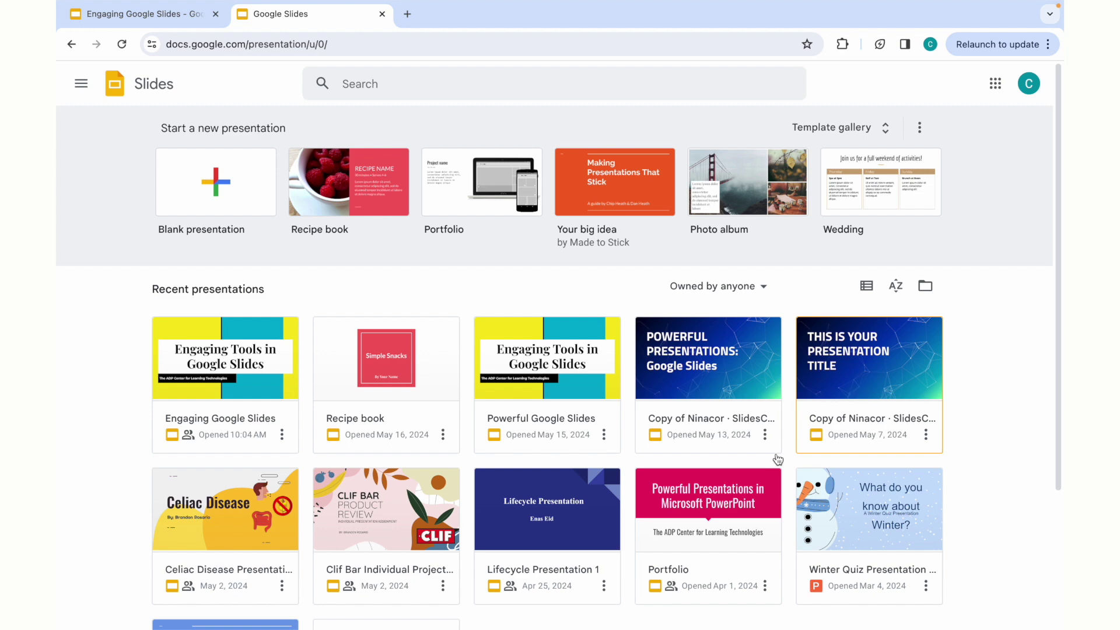
- Open the Engaging Google Slides presentation and bring up the Google Workspace Marketplace to get add-ons
left_click(226, 368)
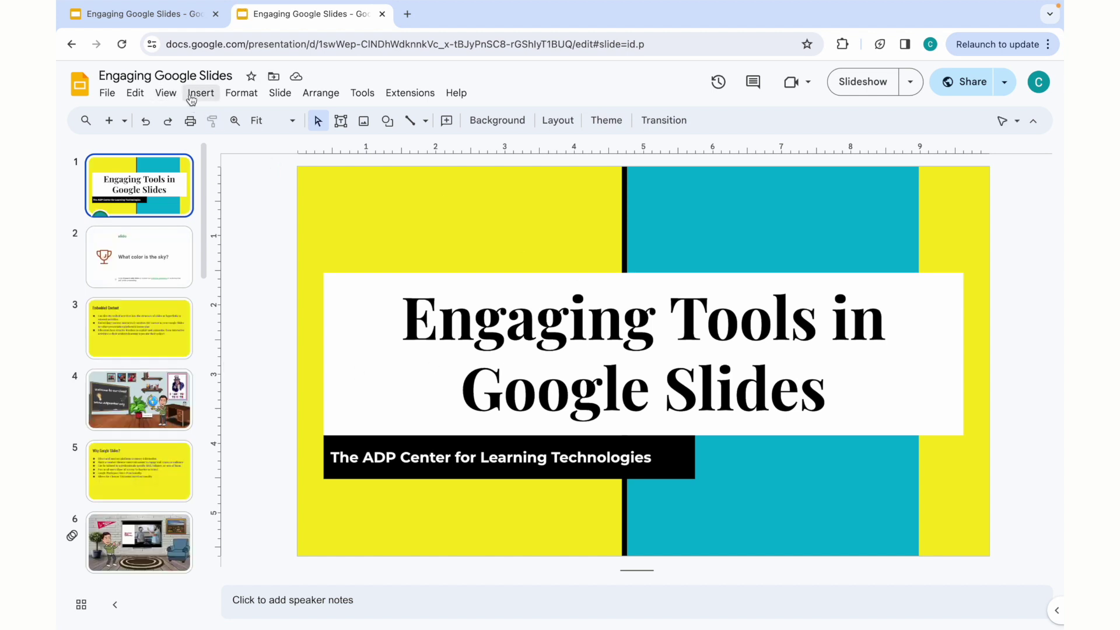
left_click(416, 95)
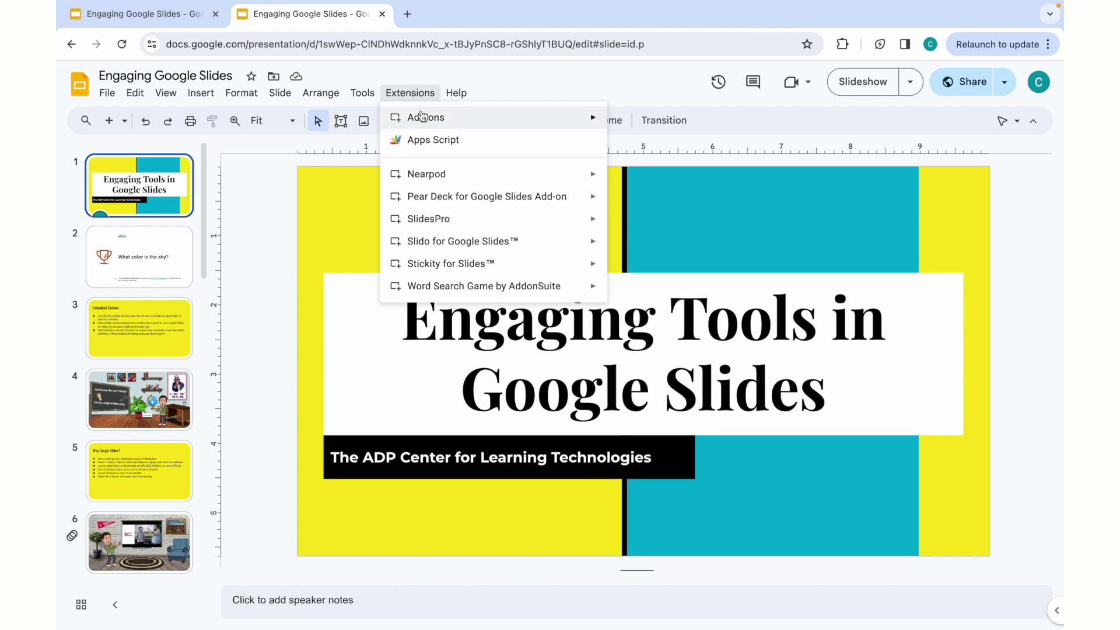
mouse_move(426, 117)
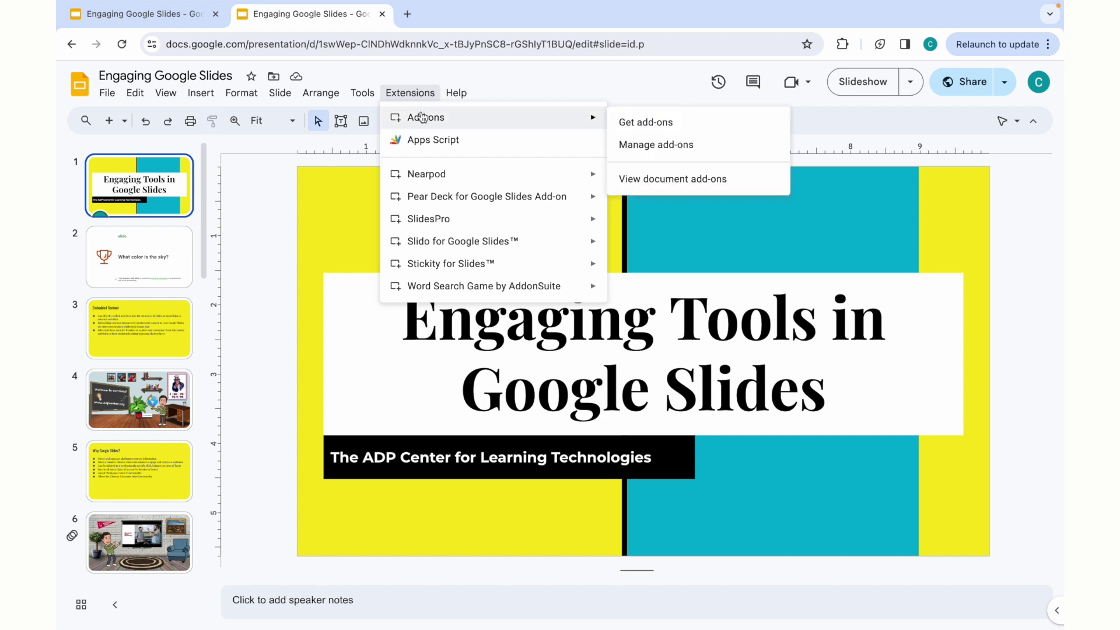
left_click(641, 123)
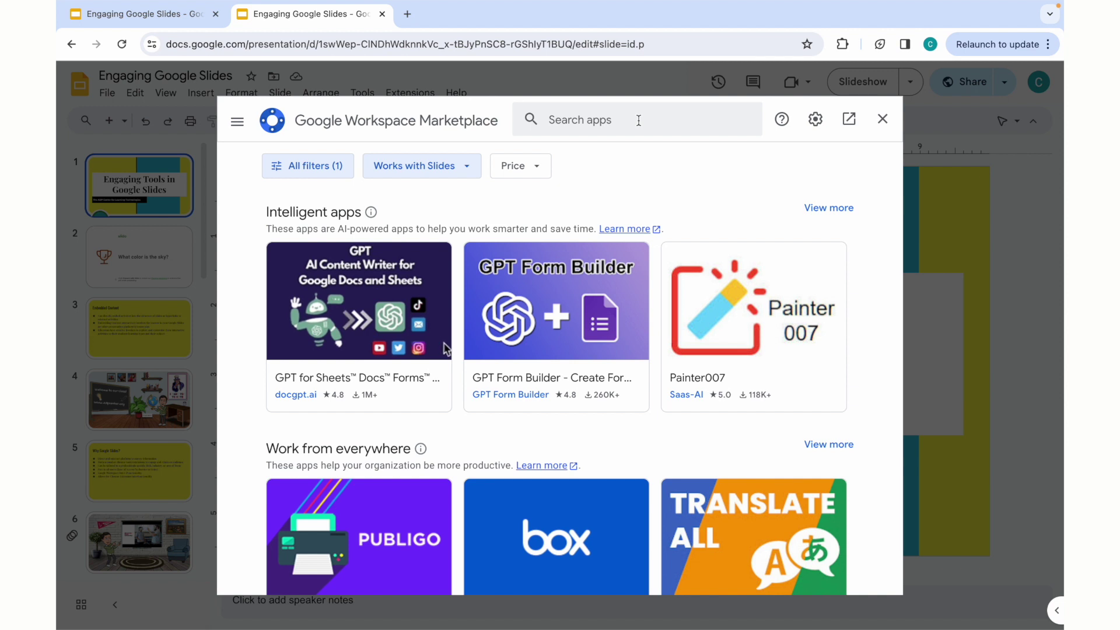
- Search the marketplace for Slido for Google Slides
left_click(575, 123)
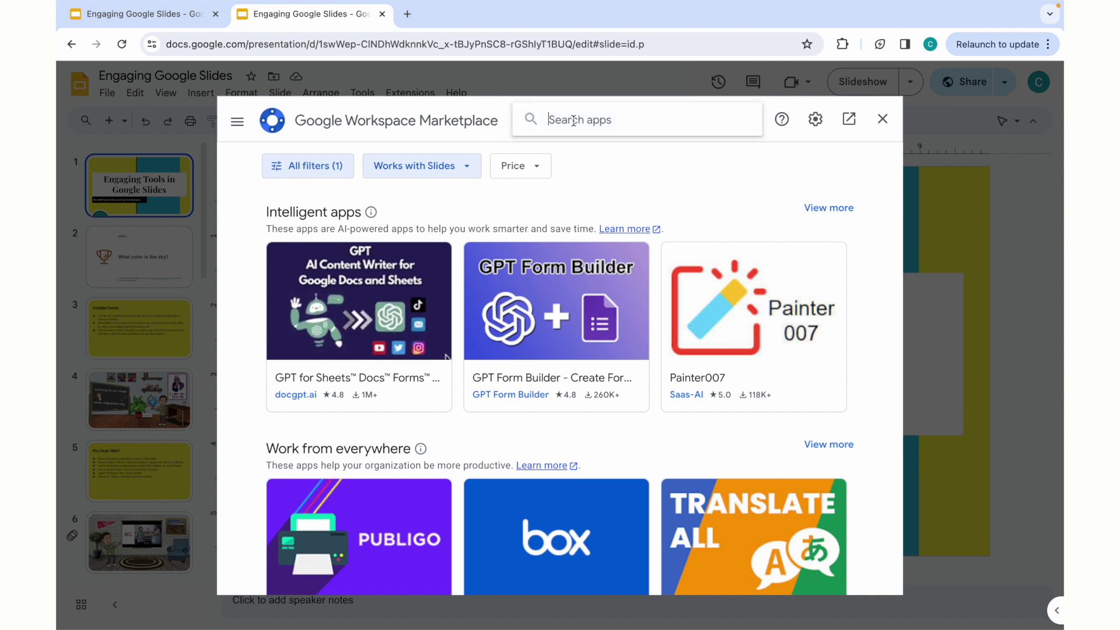
type("slido")
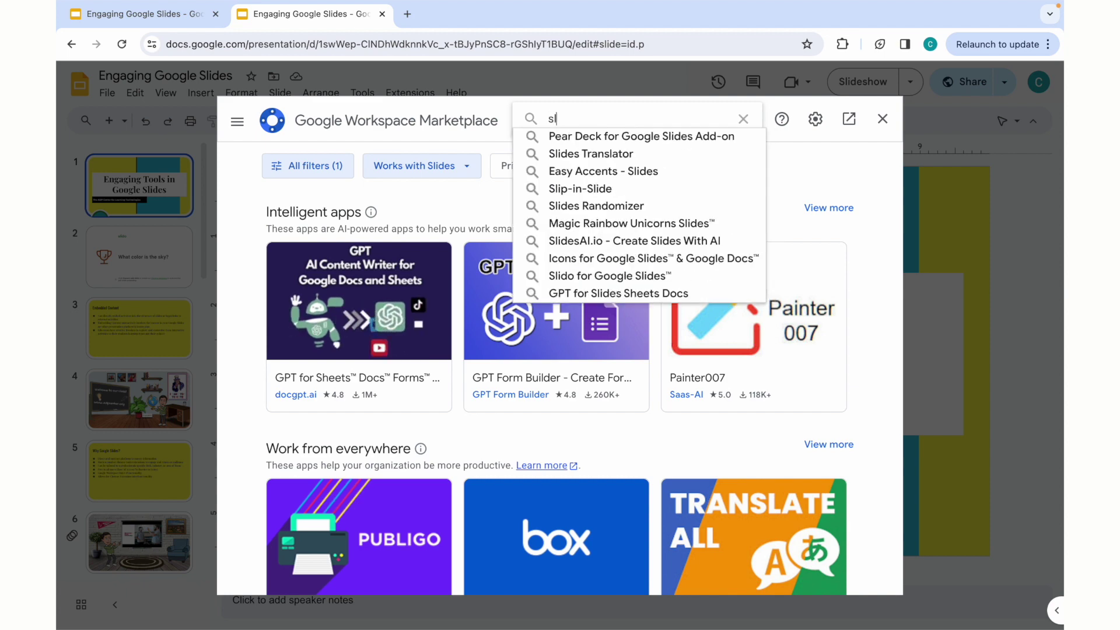
left_click(593, 136)
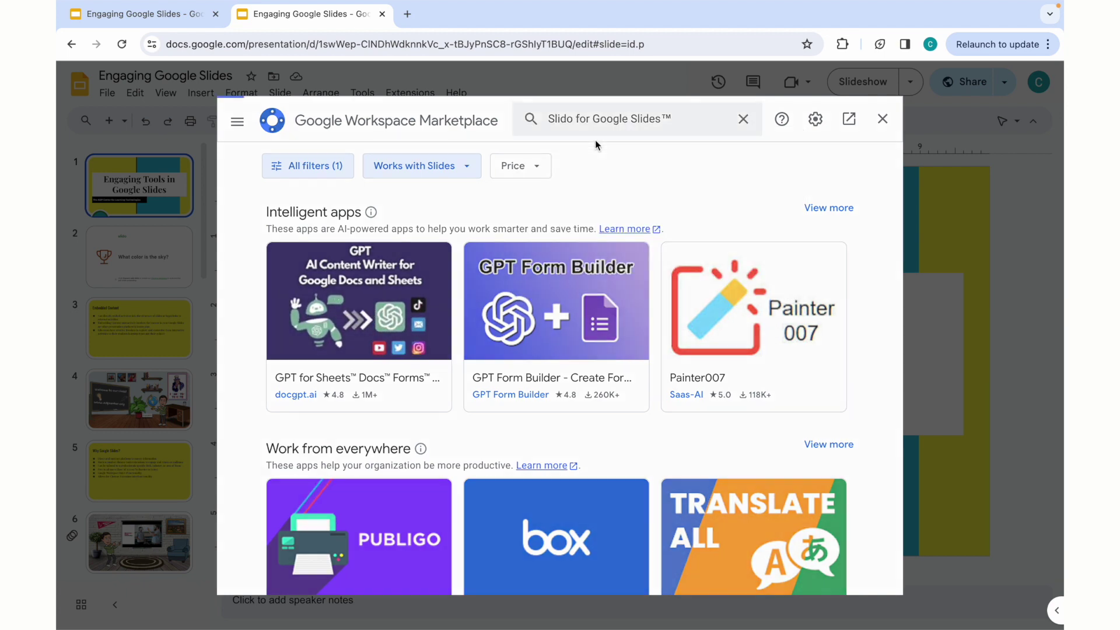
- Look up the Pear Deck for Google Slides Add-on listing in the marketplace, then close the marketplace
left_click(744, 119)
type("pear")
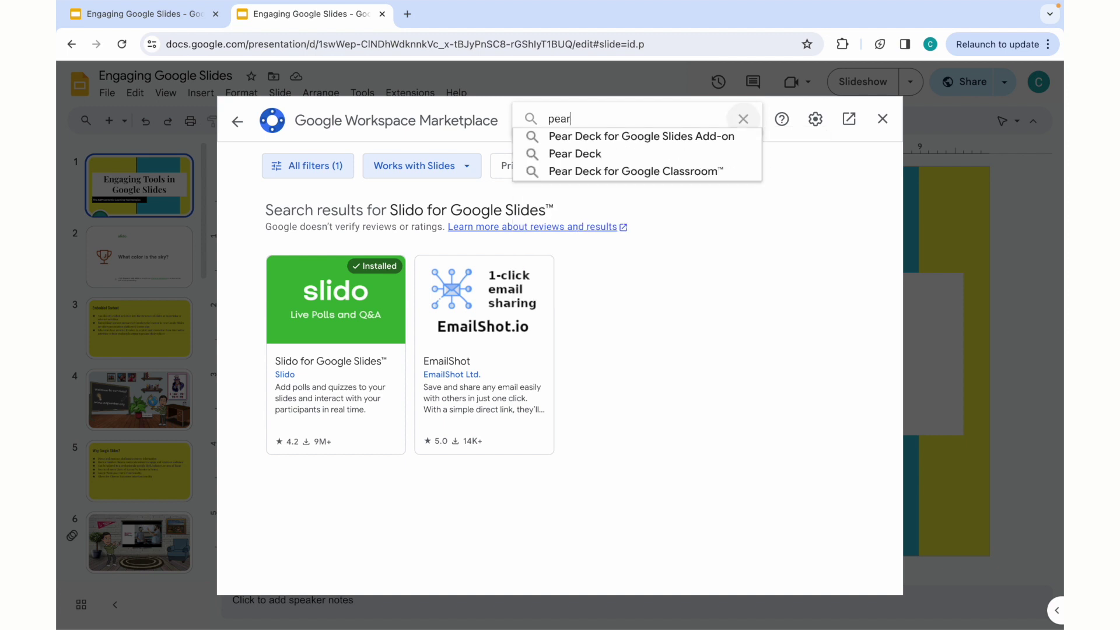
left_click(718, 138)
left_click(286, 343)
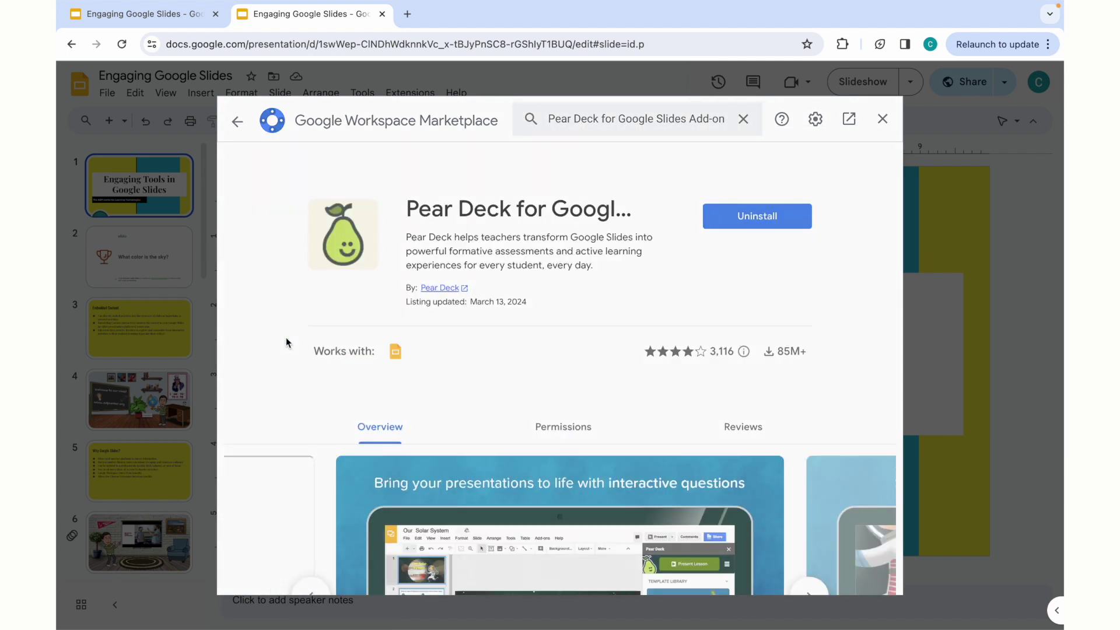
left_click(881, 123)
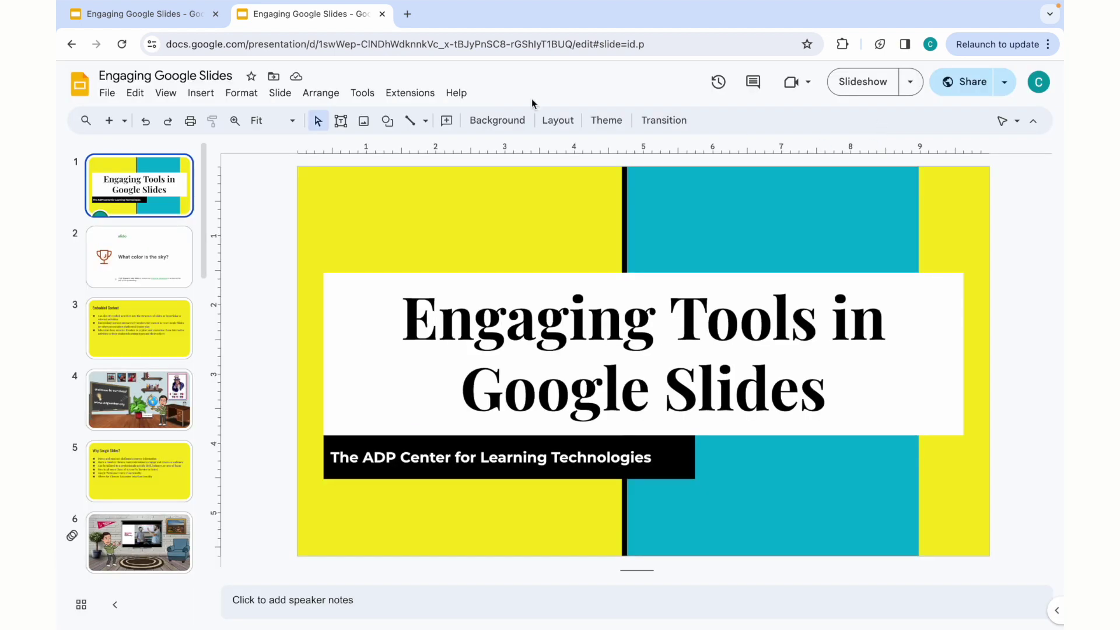
- Open the sidebar of the installed Slido for Google Slides add-on
left_click(402, 102)
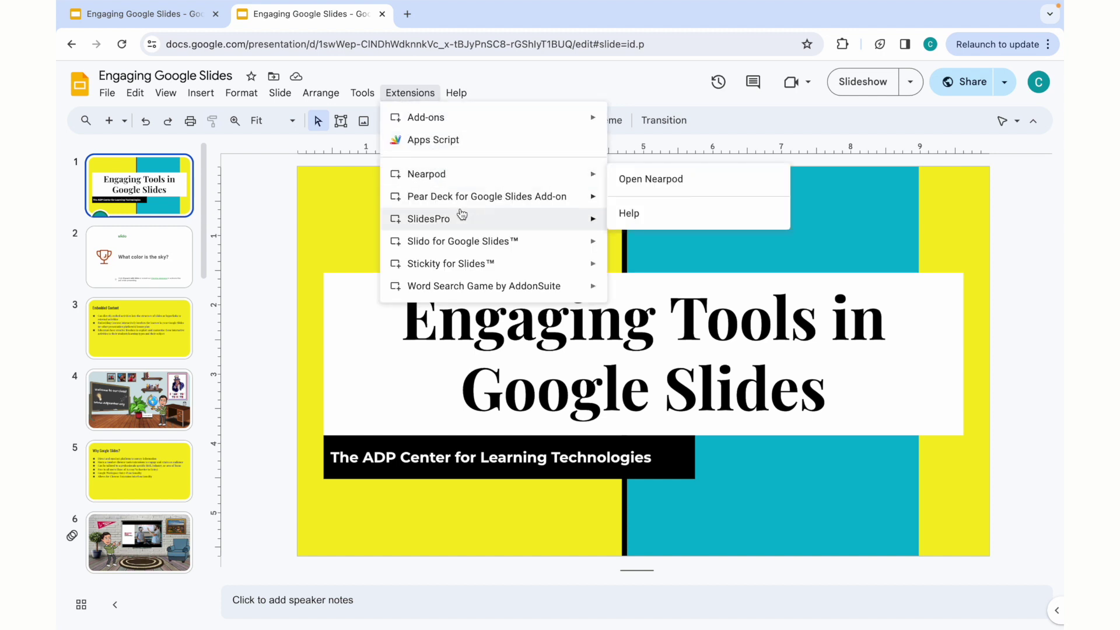
mouse_move(500, 271)
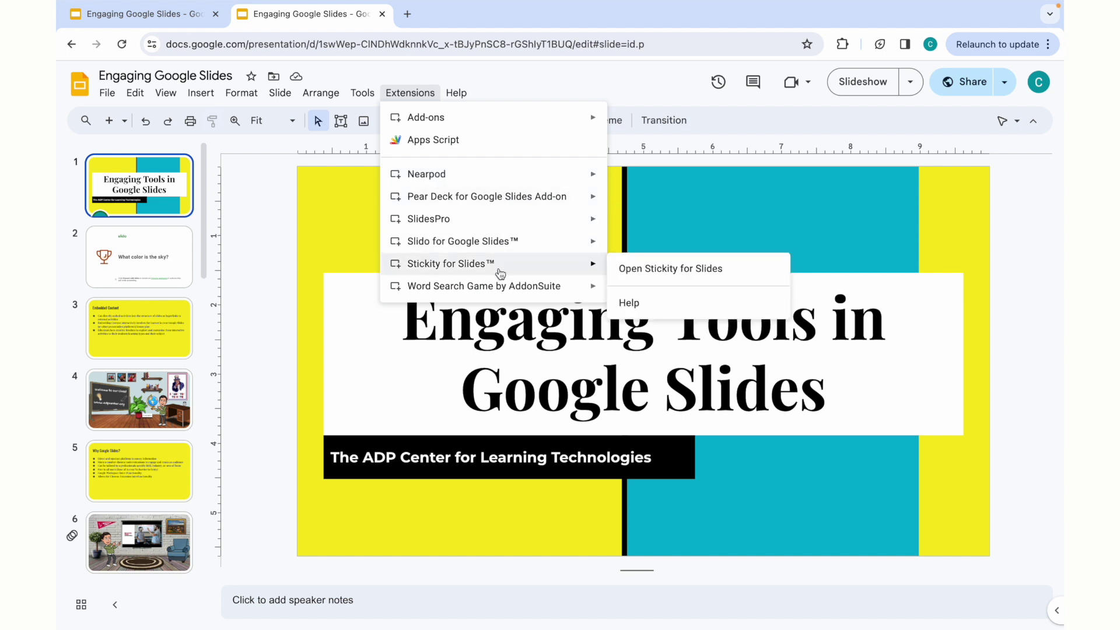
mouse_move(478, 208)
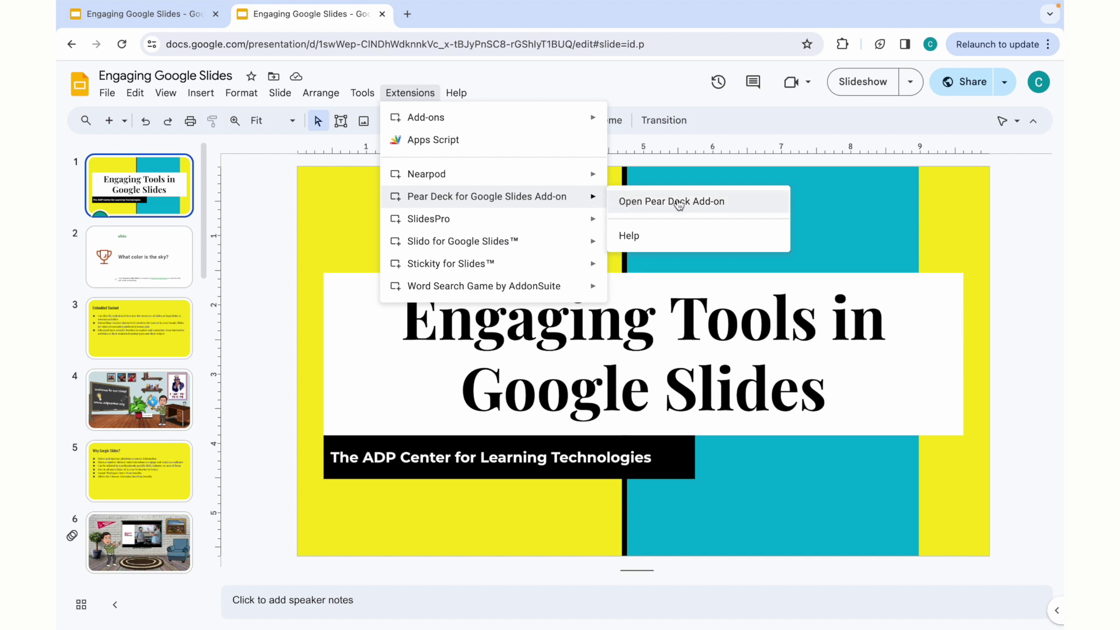
mouse_move(553, 253)
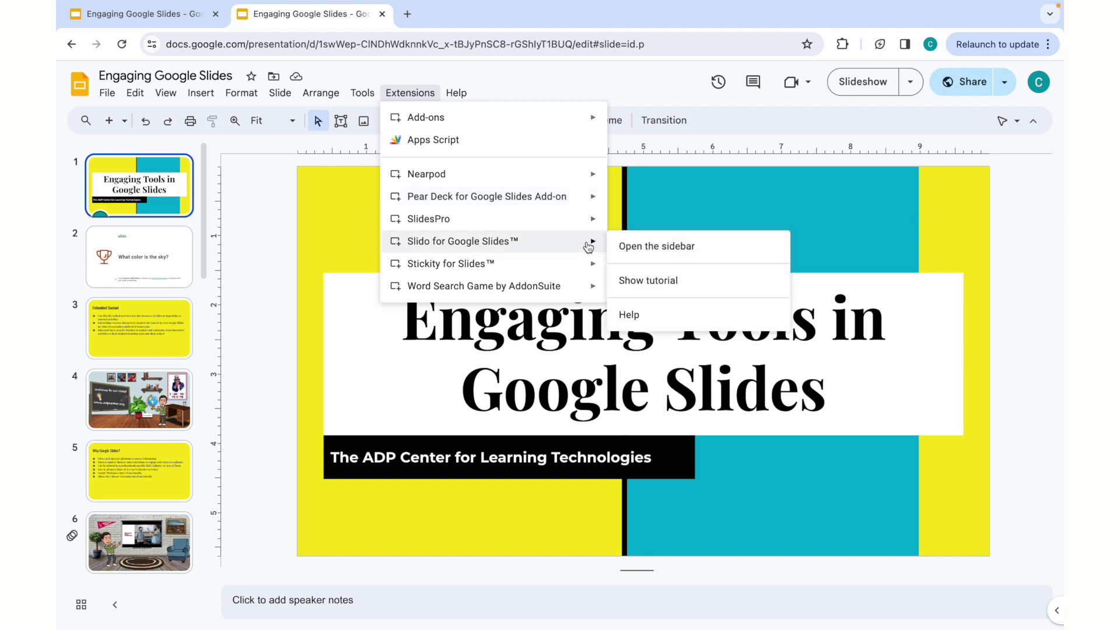
left_click(628, 247)
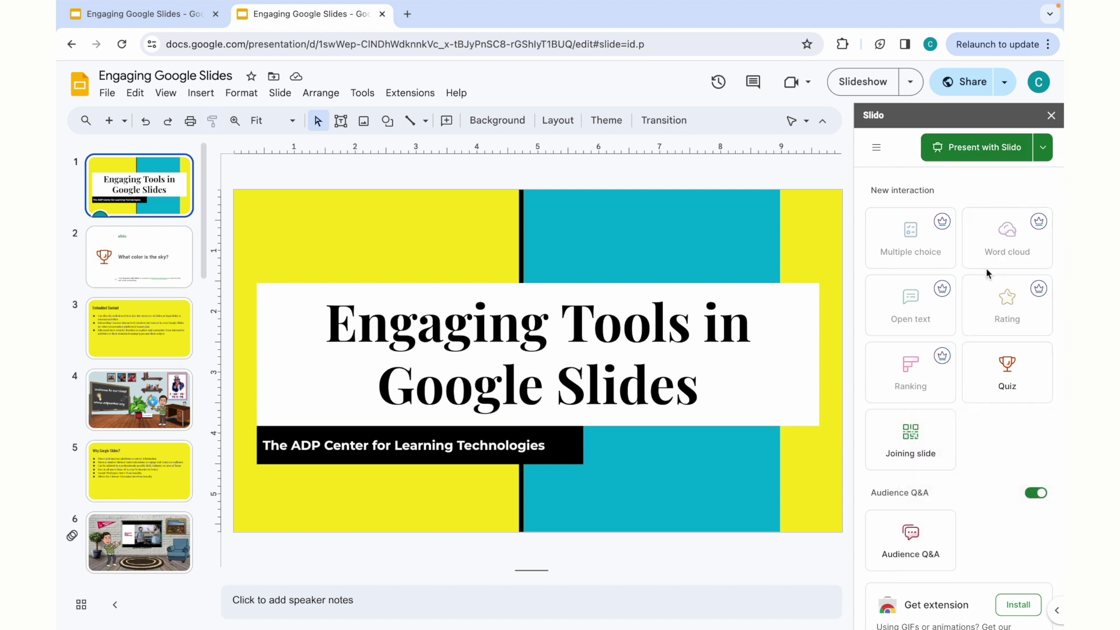
- Create a Slido quiz interaction with the question "What color is the sky?"
scroll(1016, 274, "down", 1)
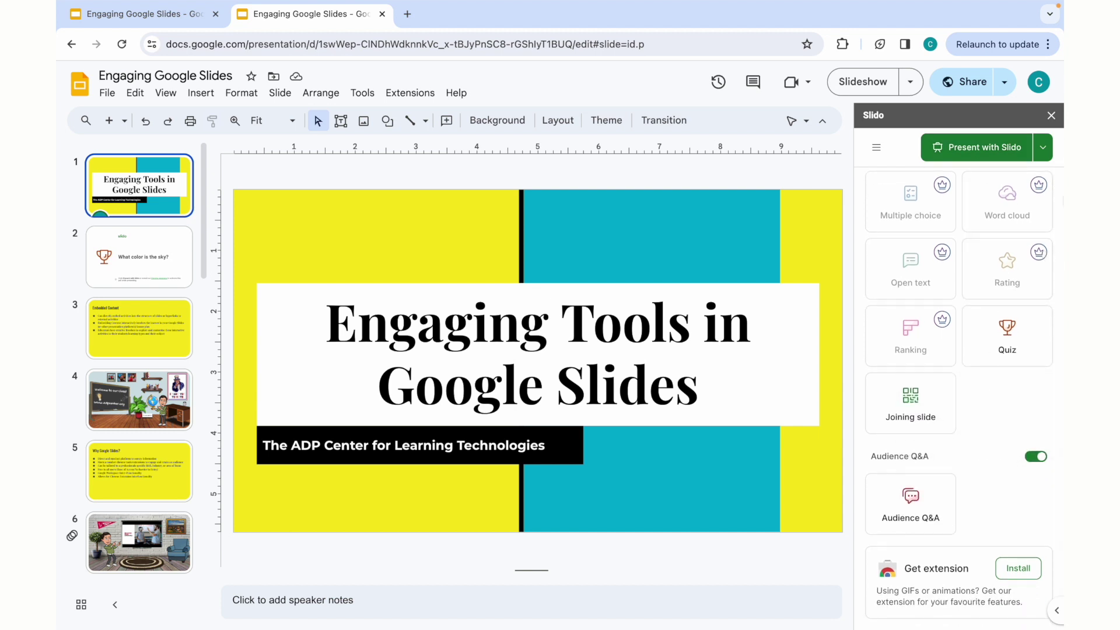
scroll(1000, 207, "up", 1)
scroll(1001, 208, "up", 1)
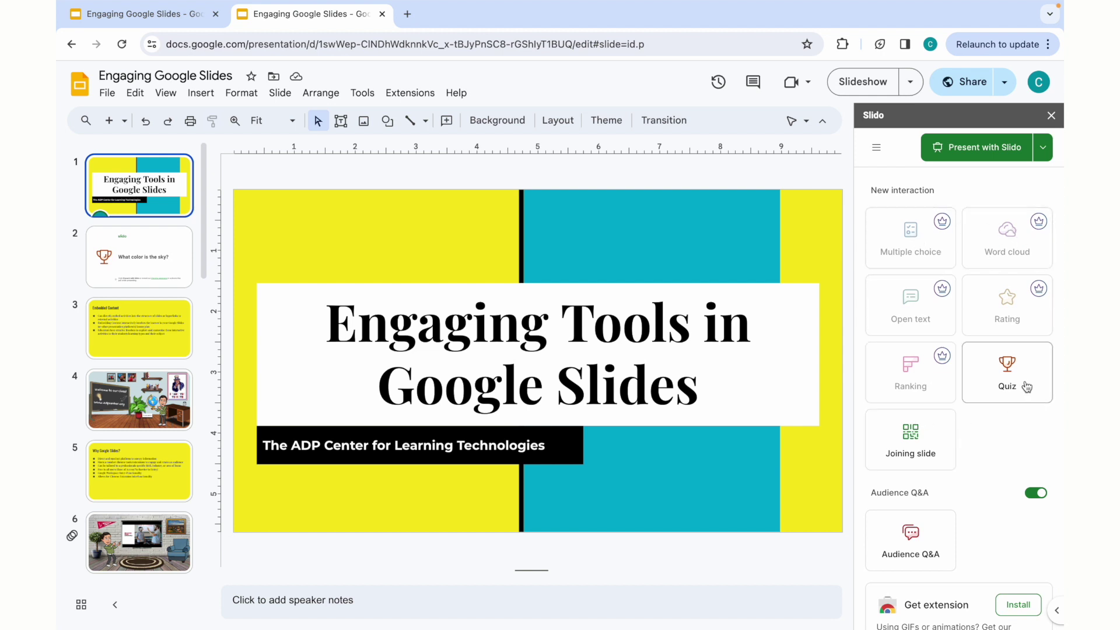
scroll(1015, 382, "down", 1)
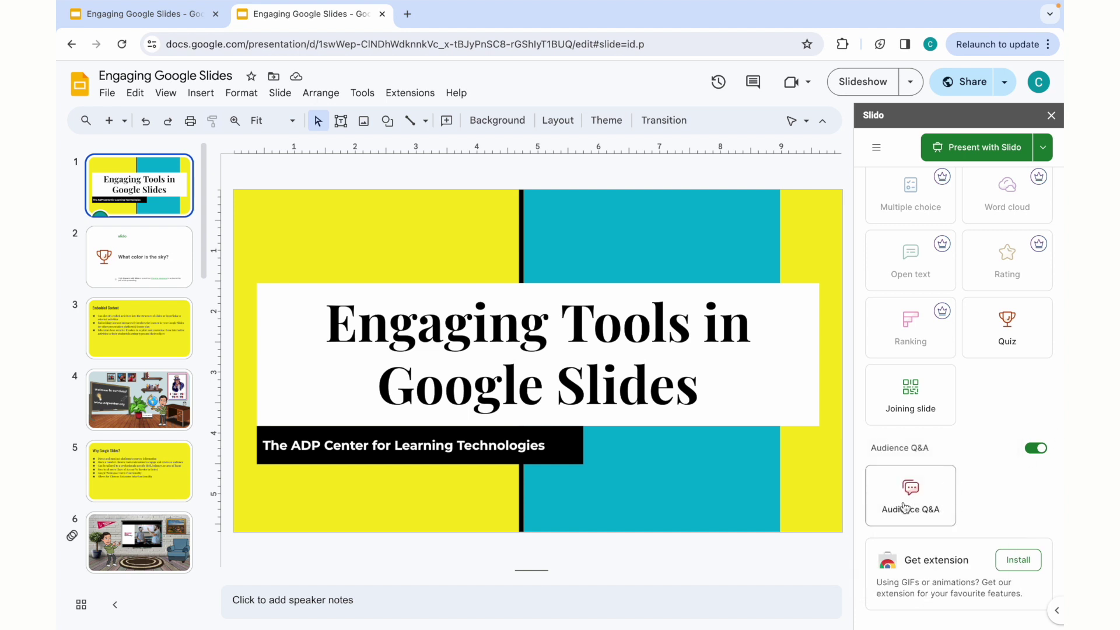
mouse_move(914, 509)
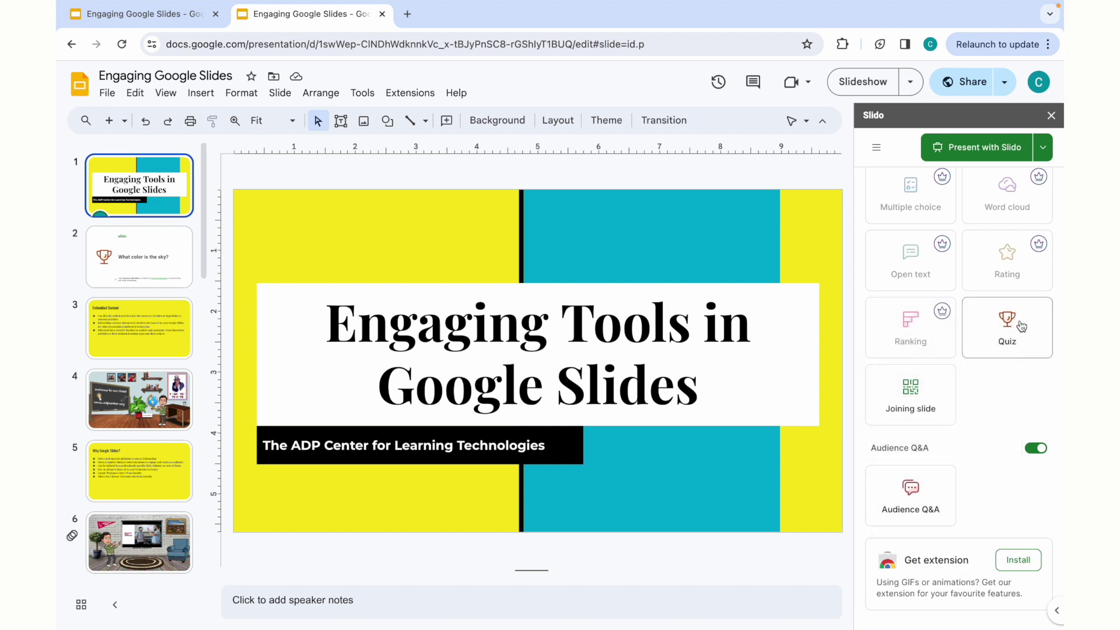
mouse_move(1017, 325)
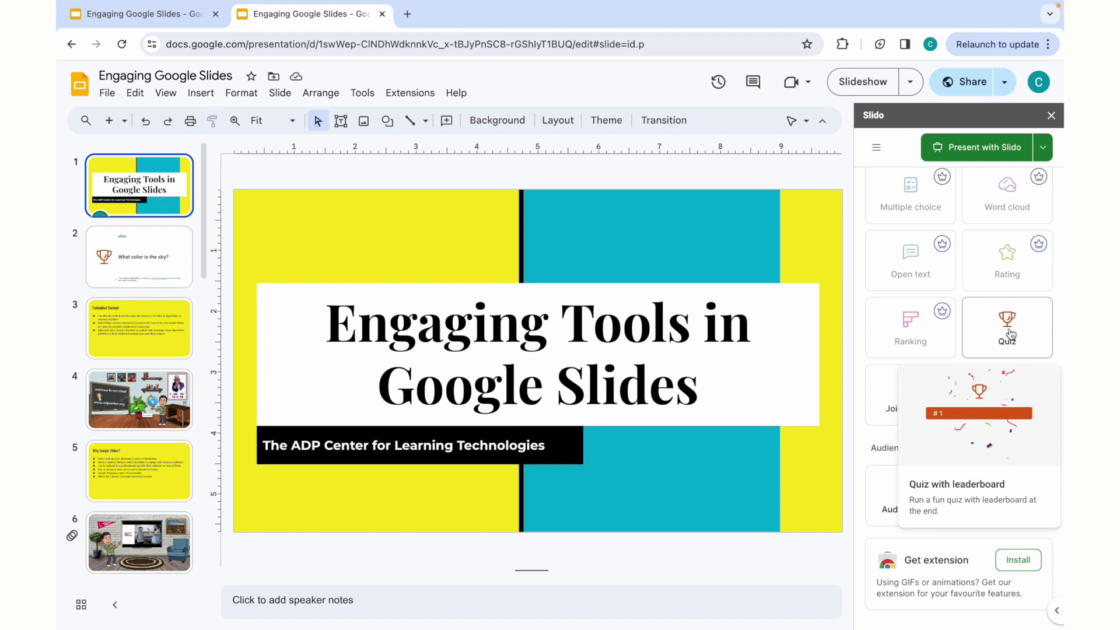
left_click(1011, 335)
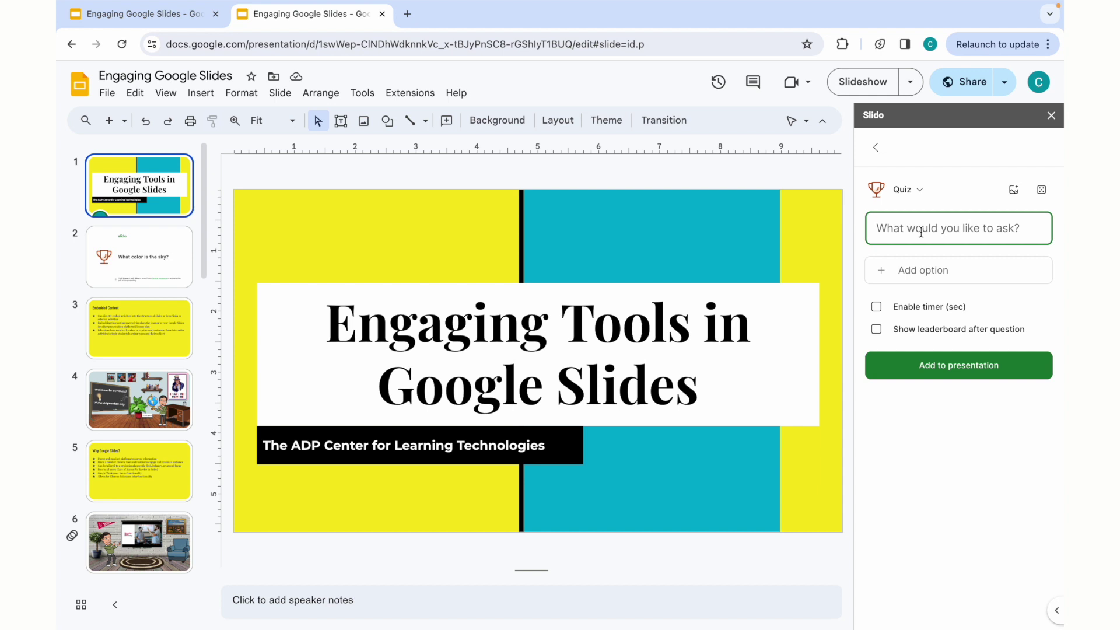
type("What")
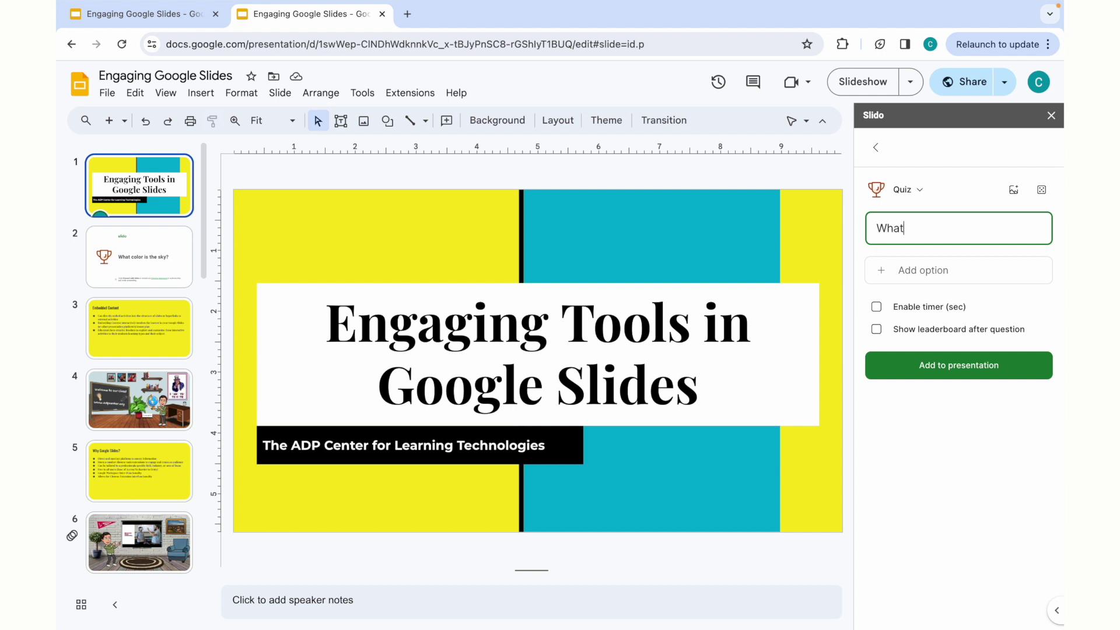
type(" color is the sky?")
- Add the answer options Orange, Green and Blue with Blue marked as correct, and add the quiz to the presentation
left_click(953, 267)
type("Orange")
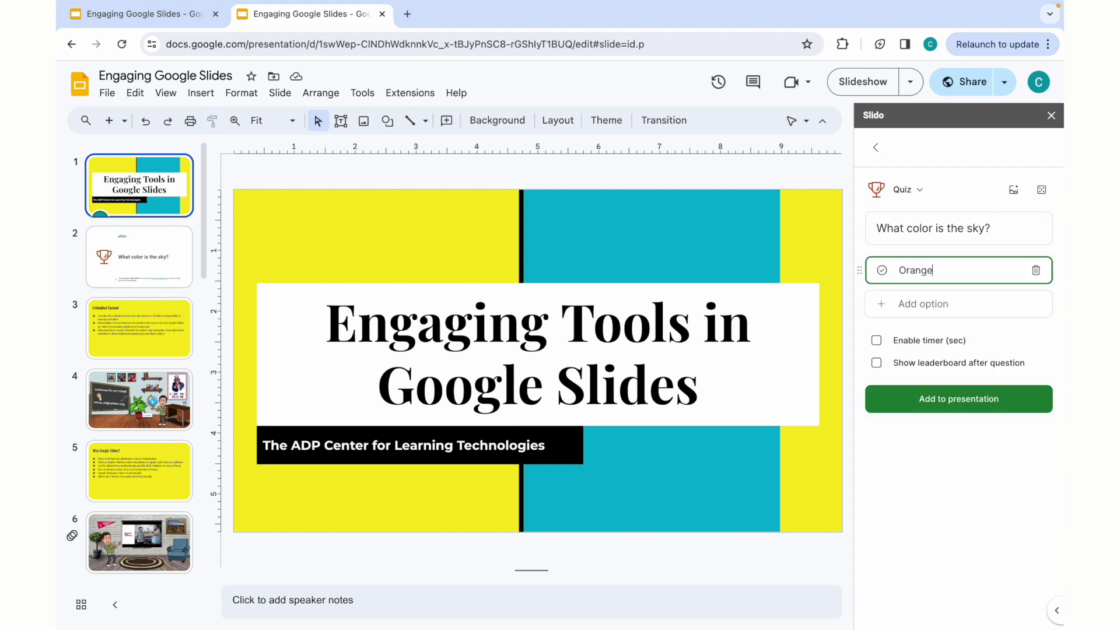
left_click(923, 304)
type("Green")
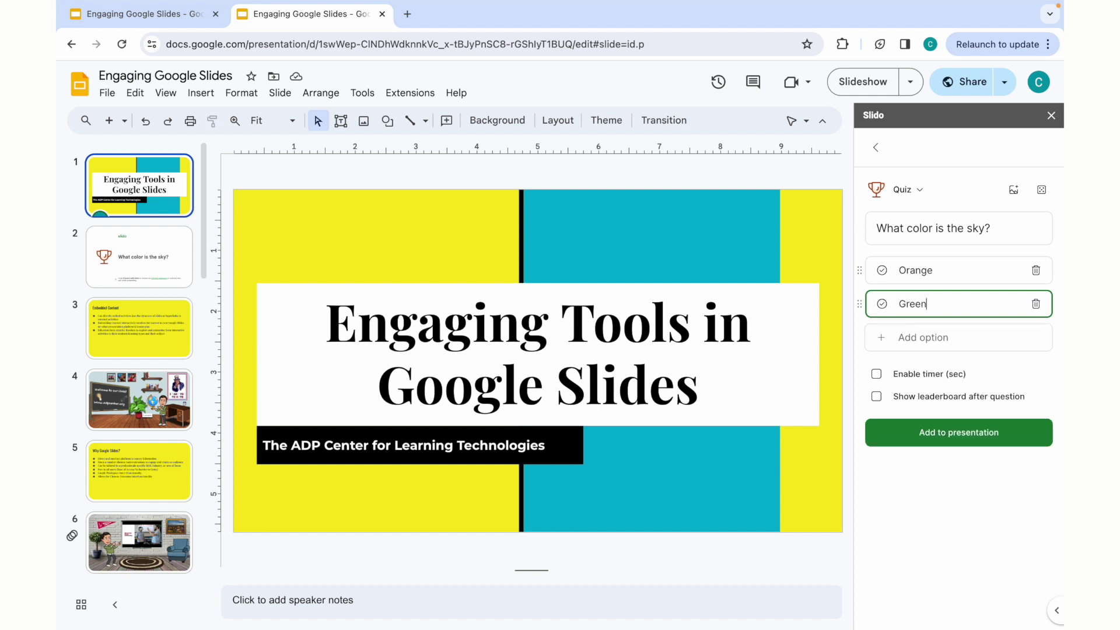
left_click(923, 337)
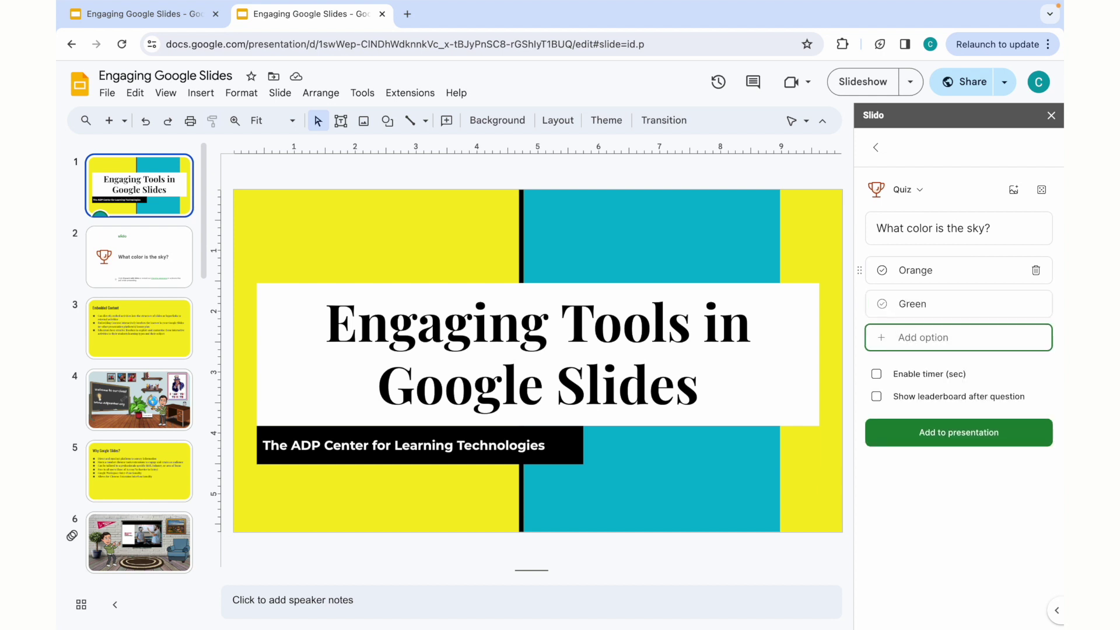
type("Blue")
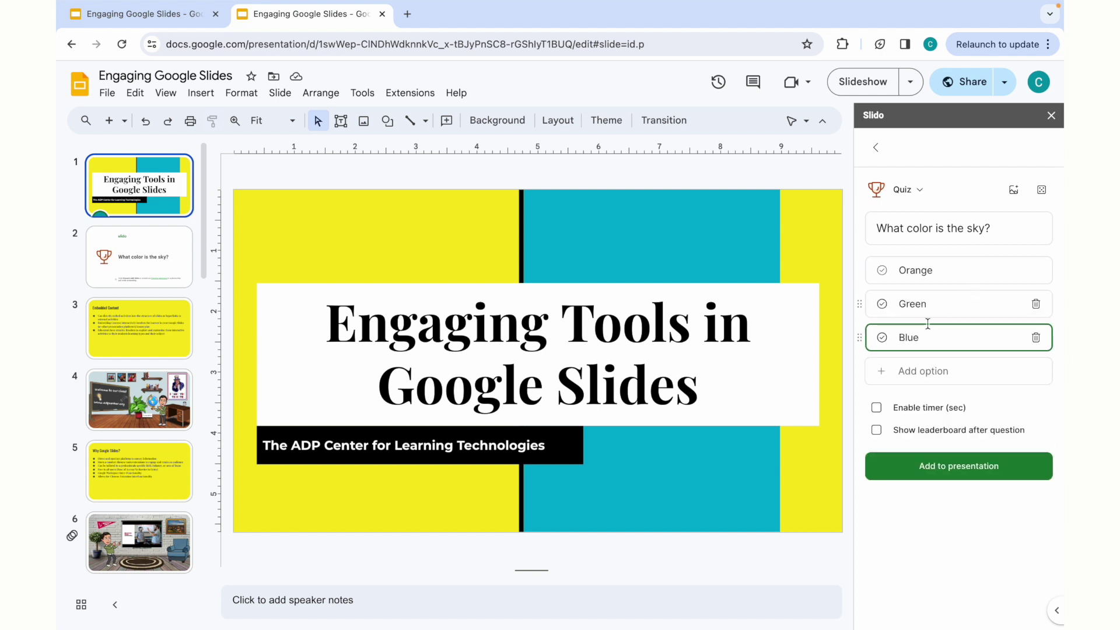
left_click(882, 337)
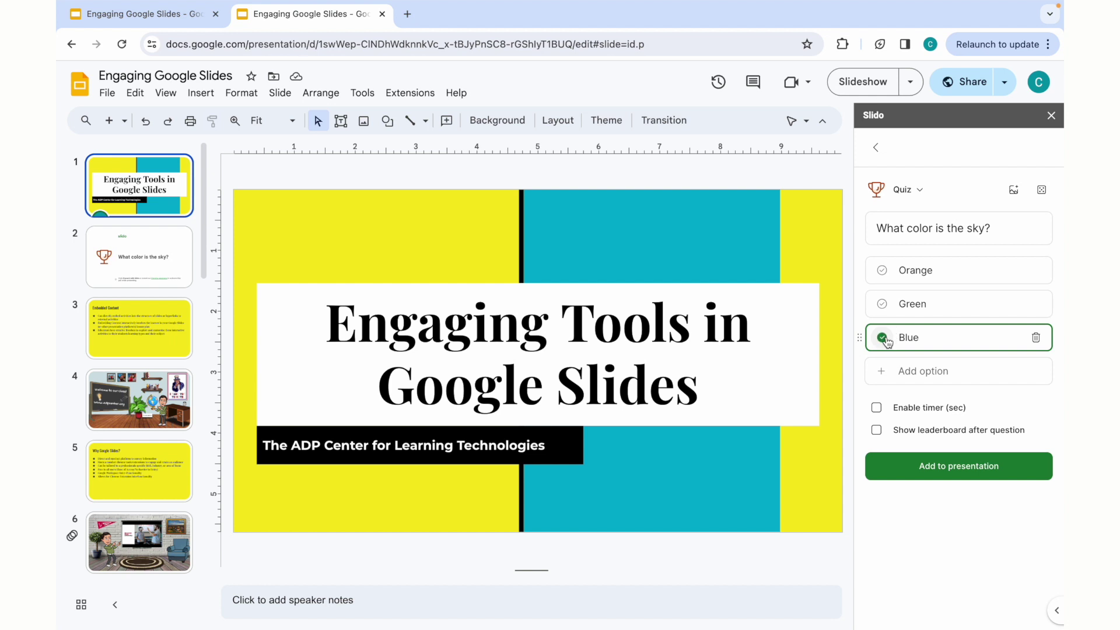
left_click(936, 466)
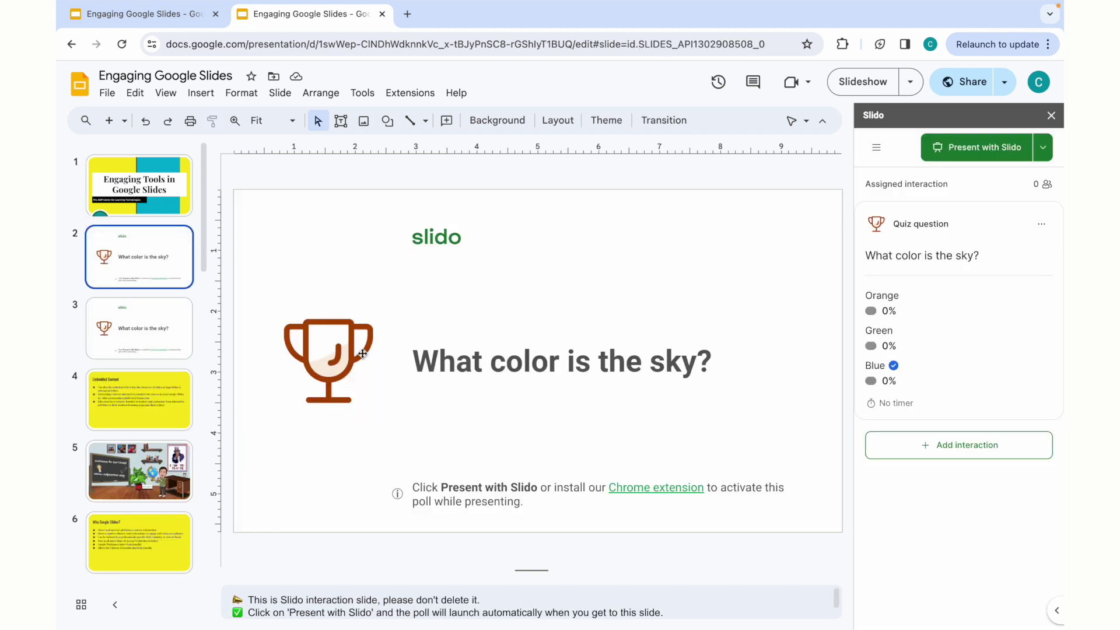
- Present the quiz on slide 2 with Slido, signing in with the Montclair Google account to authorize access
left_click(166, 268)
left_click(984, 149)
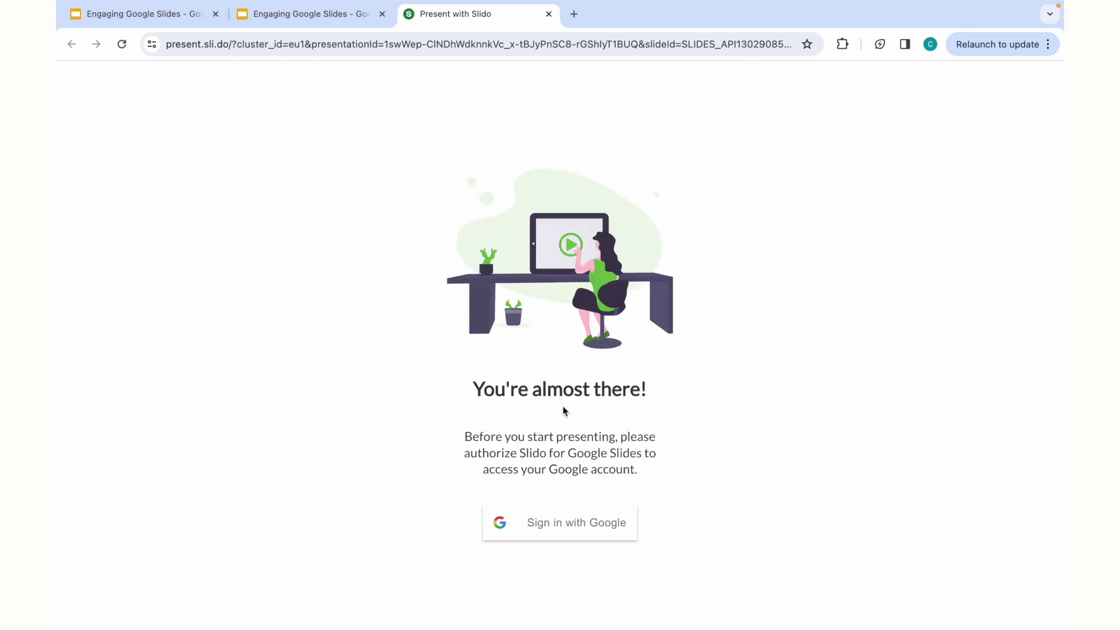
left_click(550, 522)
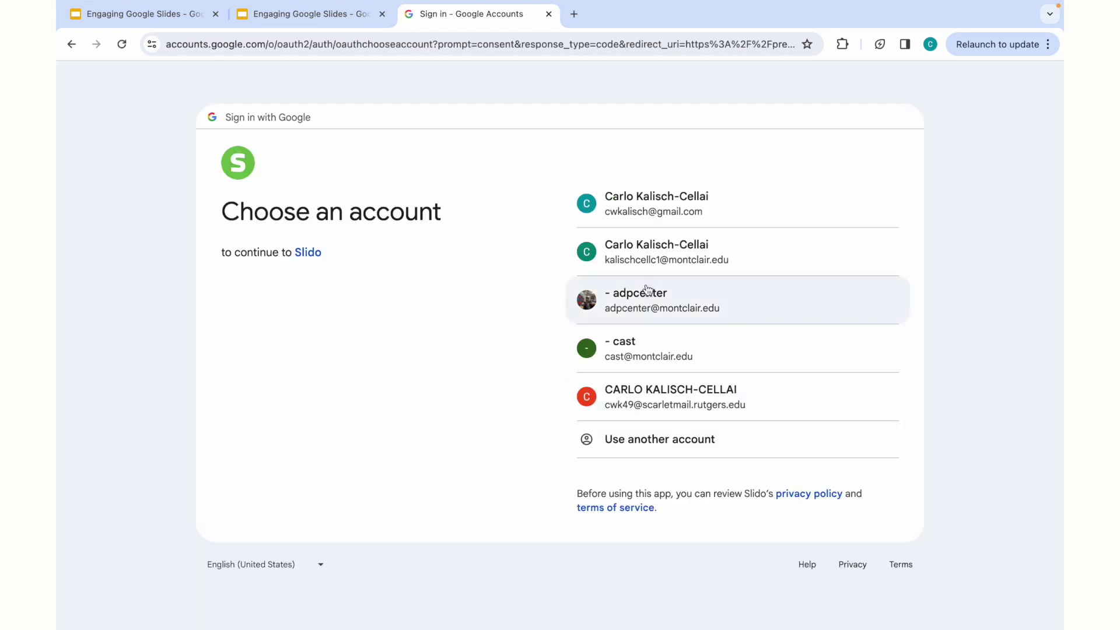
left_click(649, 262)
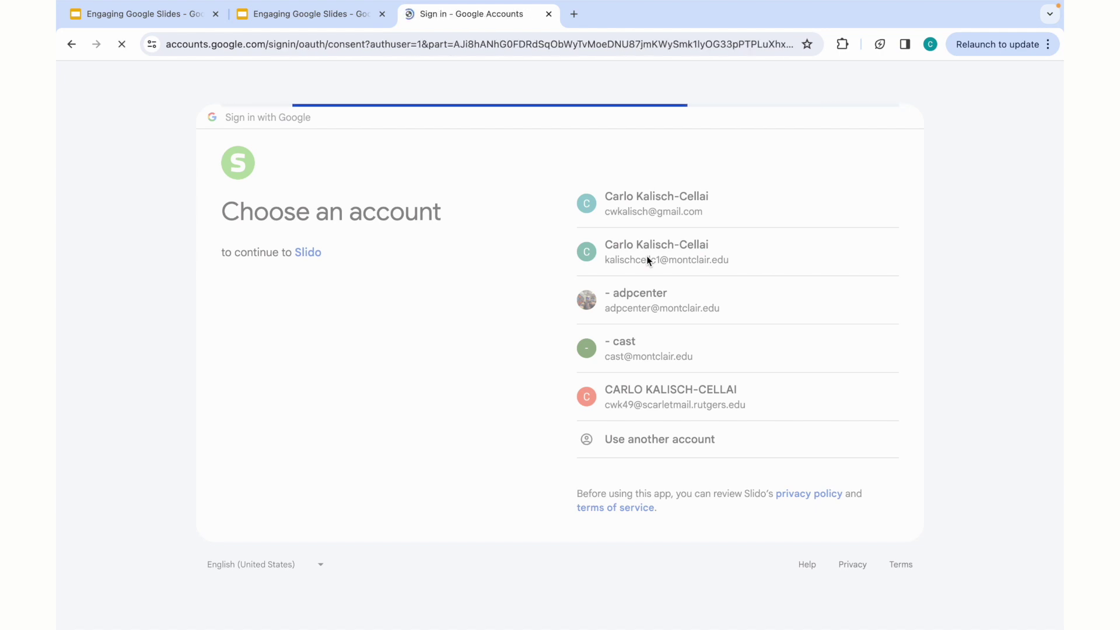
left_click(674, 449)
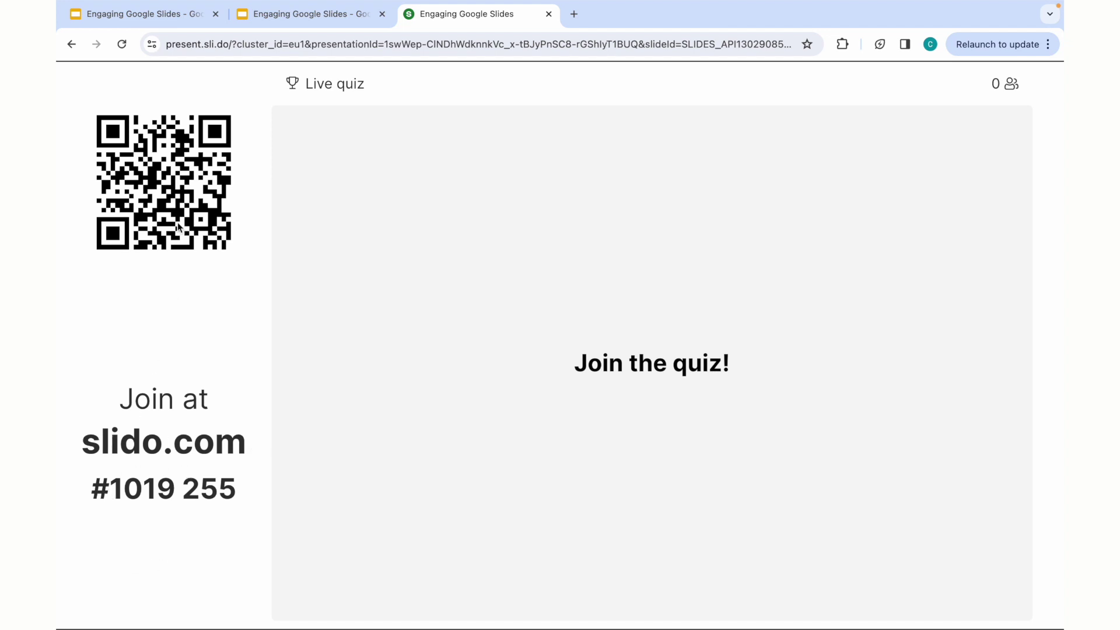
- Advance the live quiz from the join screen to its question, then close the Slido presentation
mouse_move(271, 507)
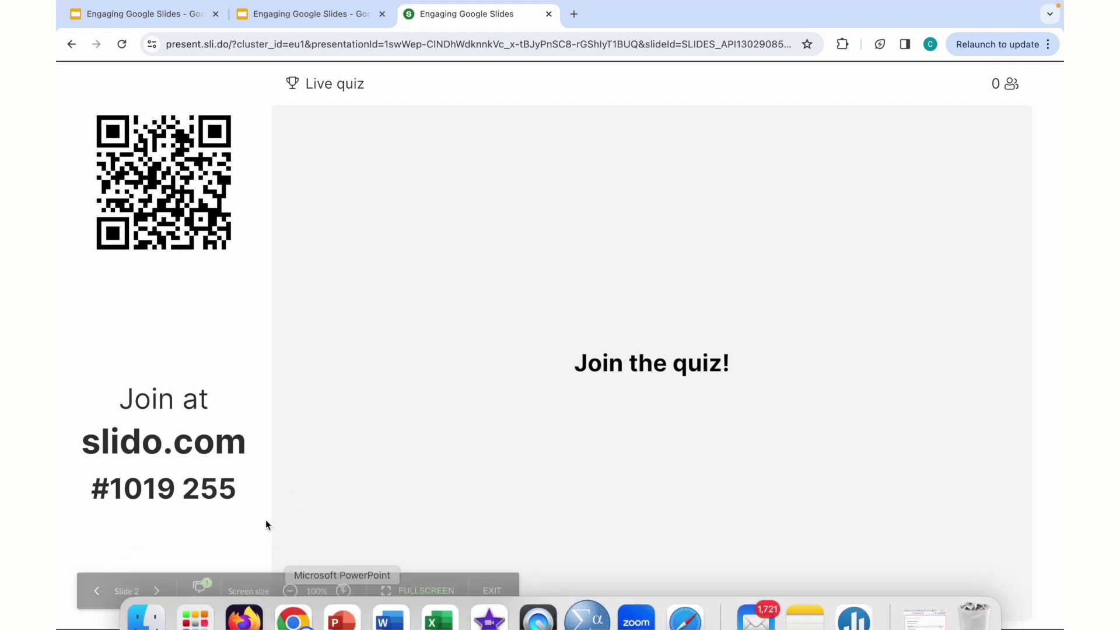
left_click(164, 590)
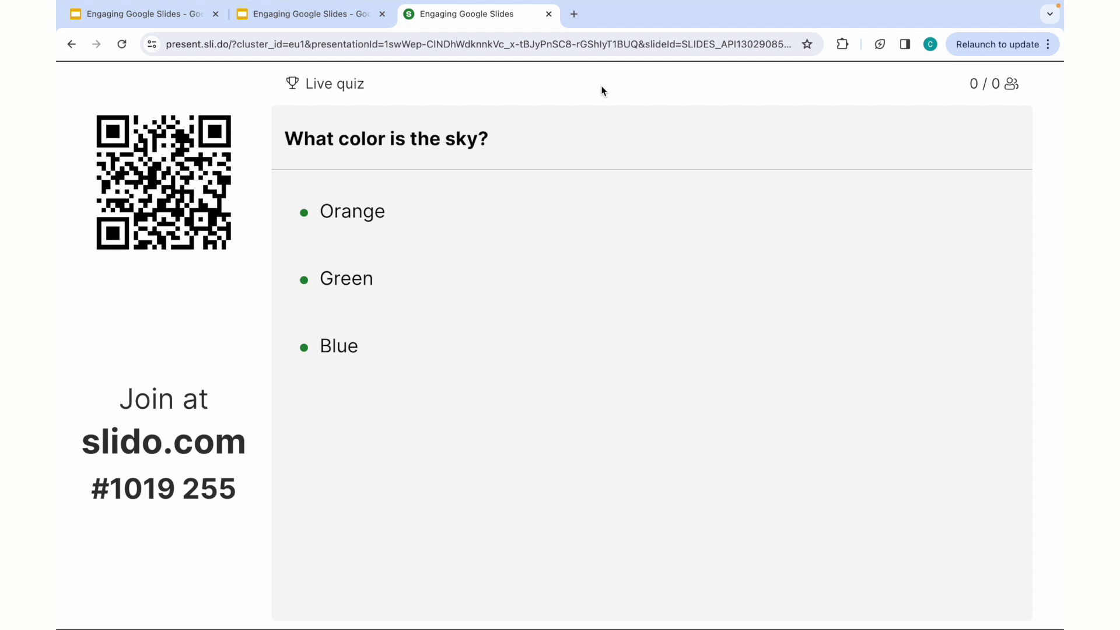
left_click(549, 14)
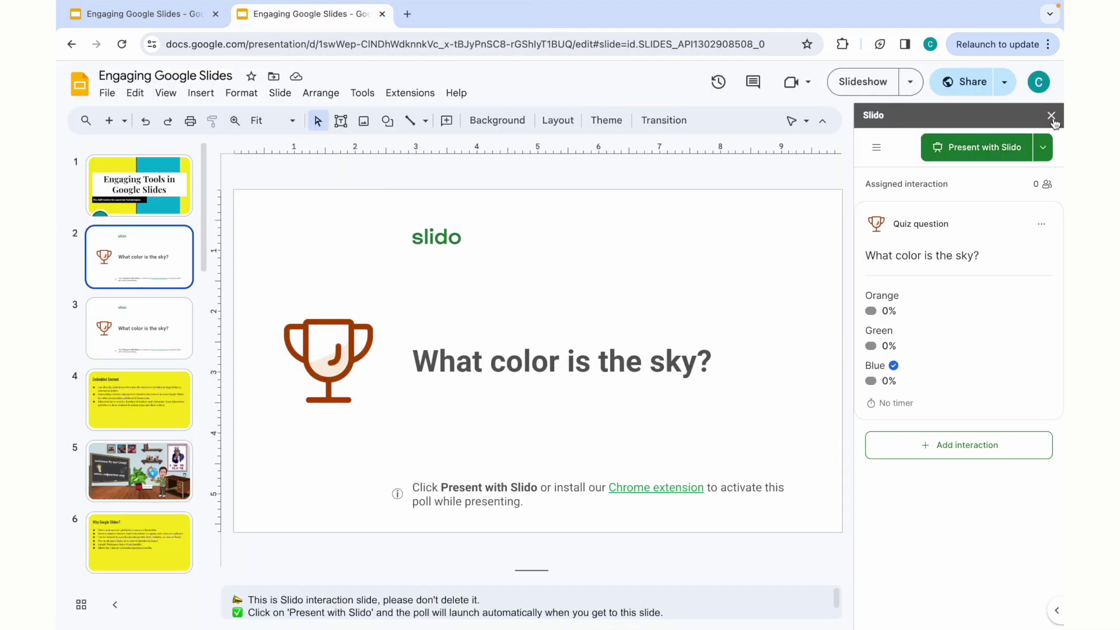
- Close the Slido sidebar and open the Pear Deck add-on for the presentation
left_click(1052, 115)
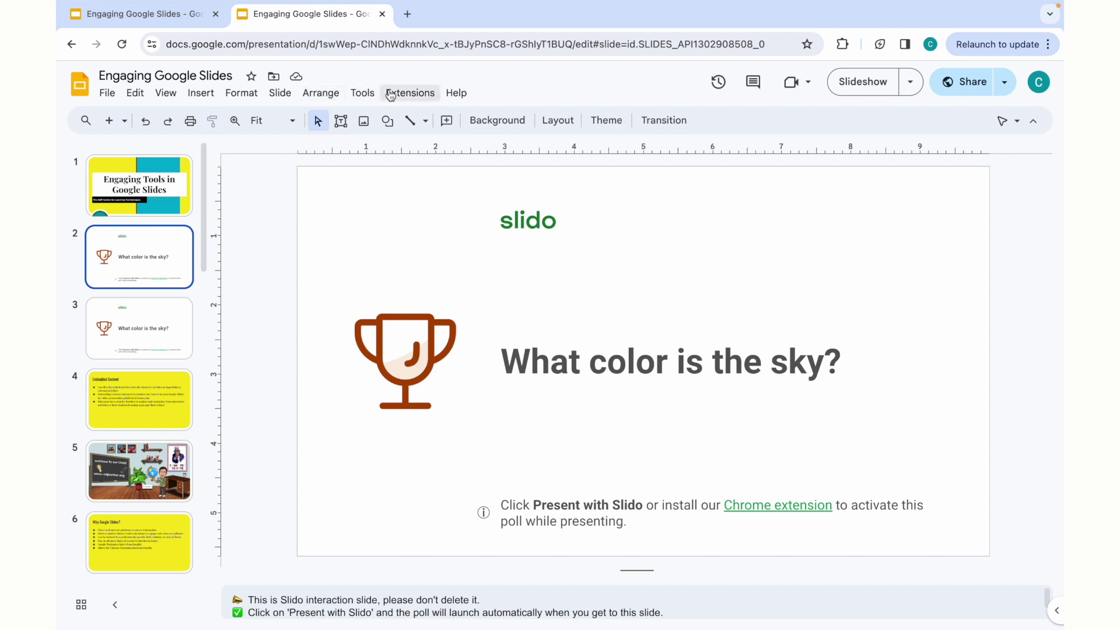
left_click(409, 93)
mouse_move(513, 195)
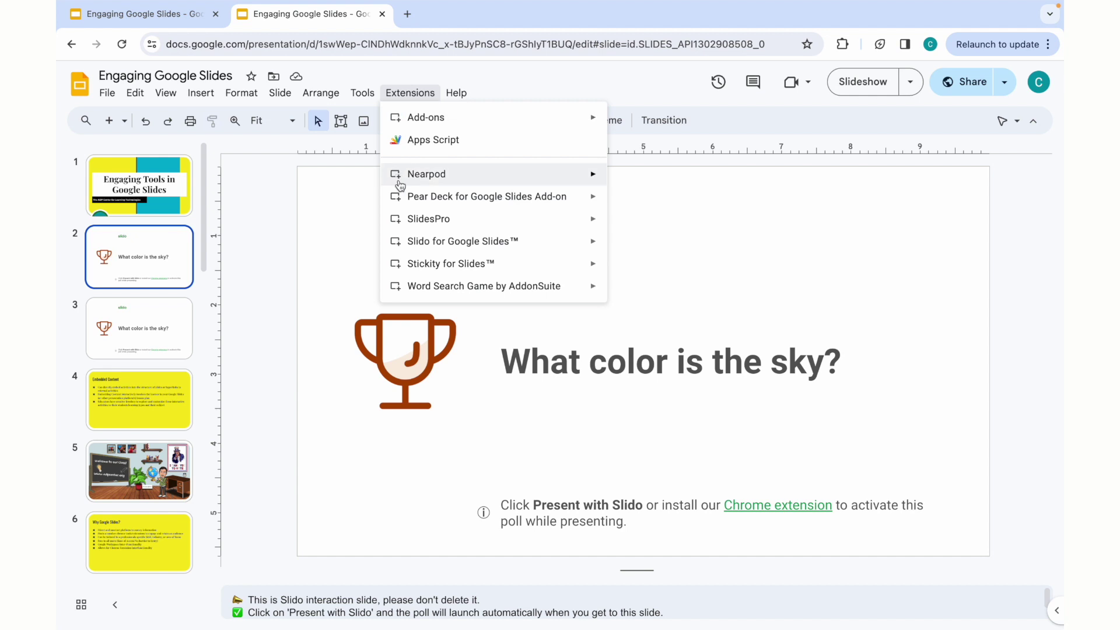
mouse_move(478, 204)
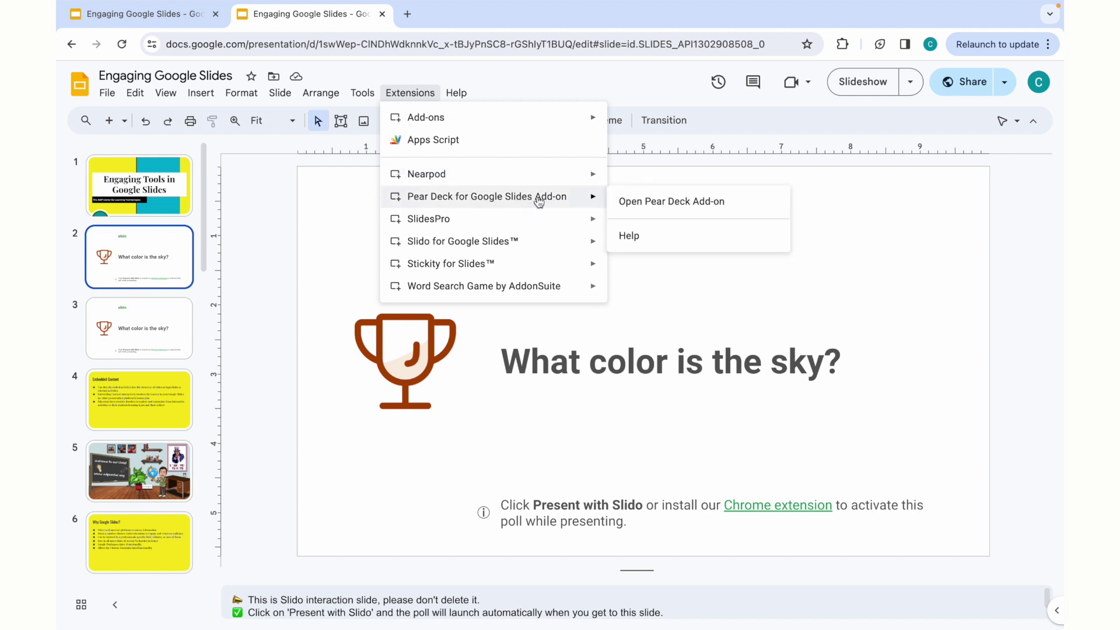
left_click(636, 201)
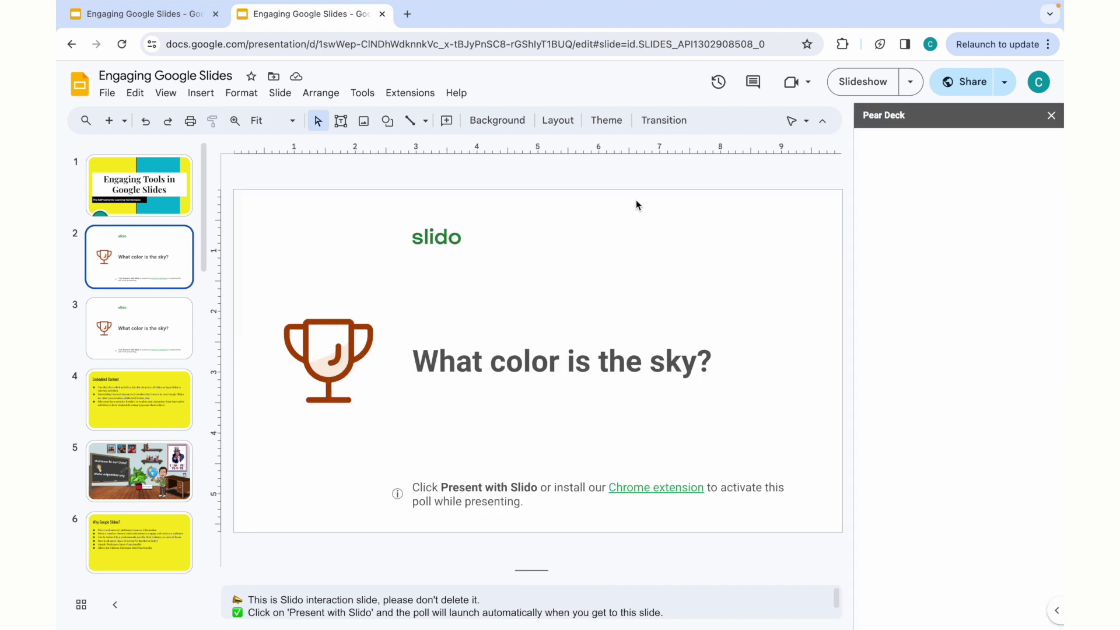
- Add a Pear Deck multiple-choice question to slide 2 with the choices Blue, Green and Orange
scroll(932, 311, "down", 3)
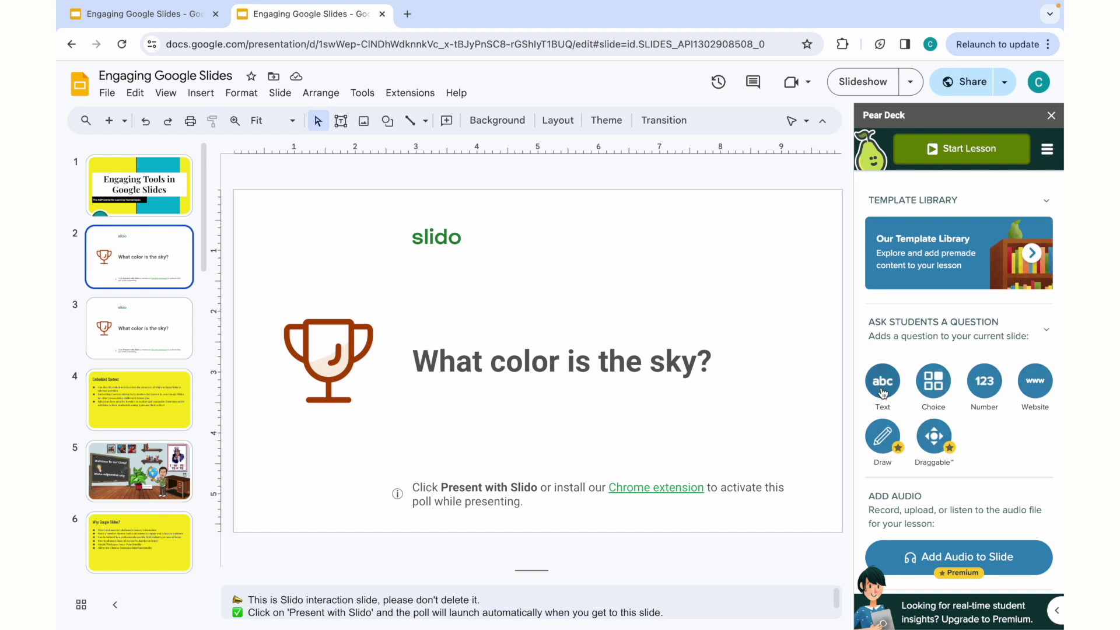
scroll(977, 404, "down", 1)
scroll(976, 404, "down", 2)
scroll(978, 380, "up", 4)
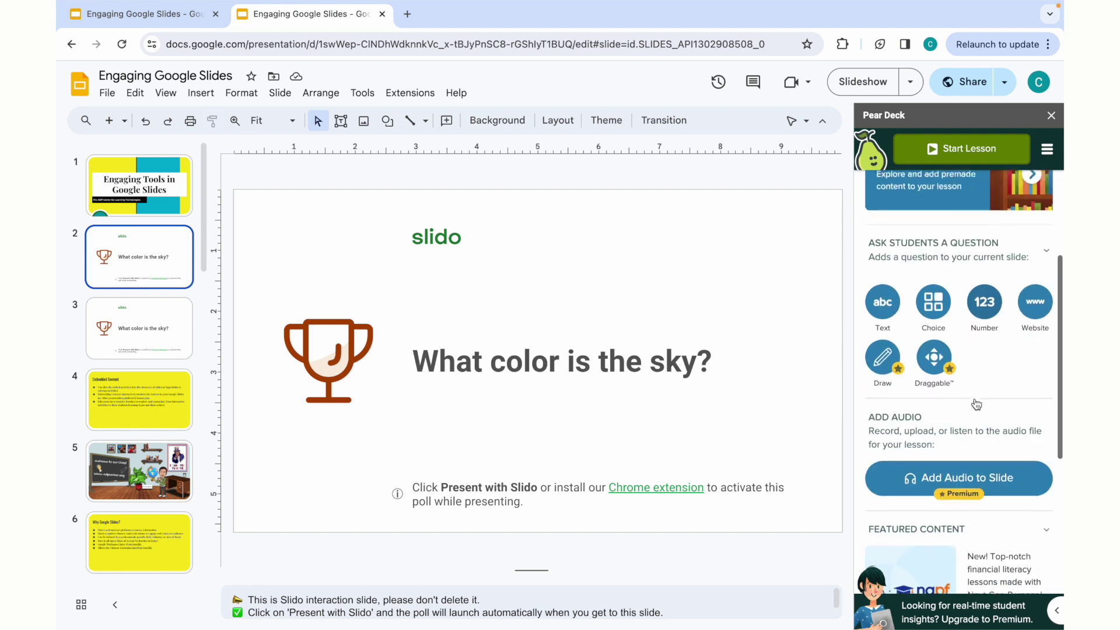
left_click(931, 413)
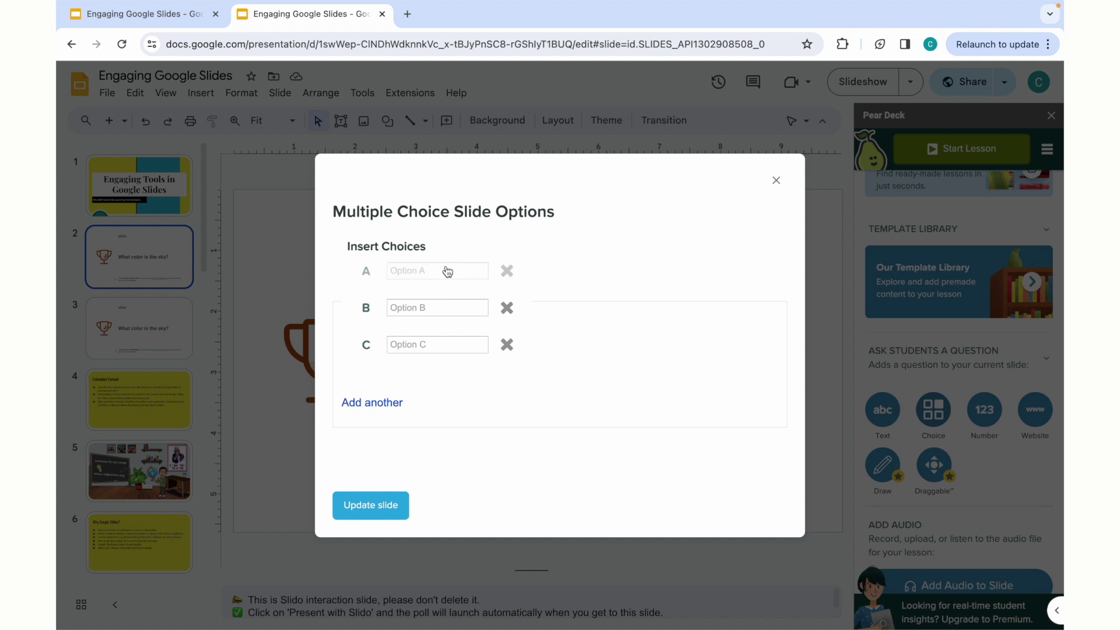
left_click(443, 270)
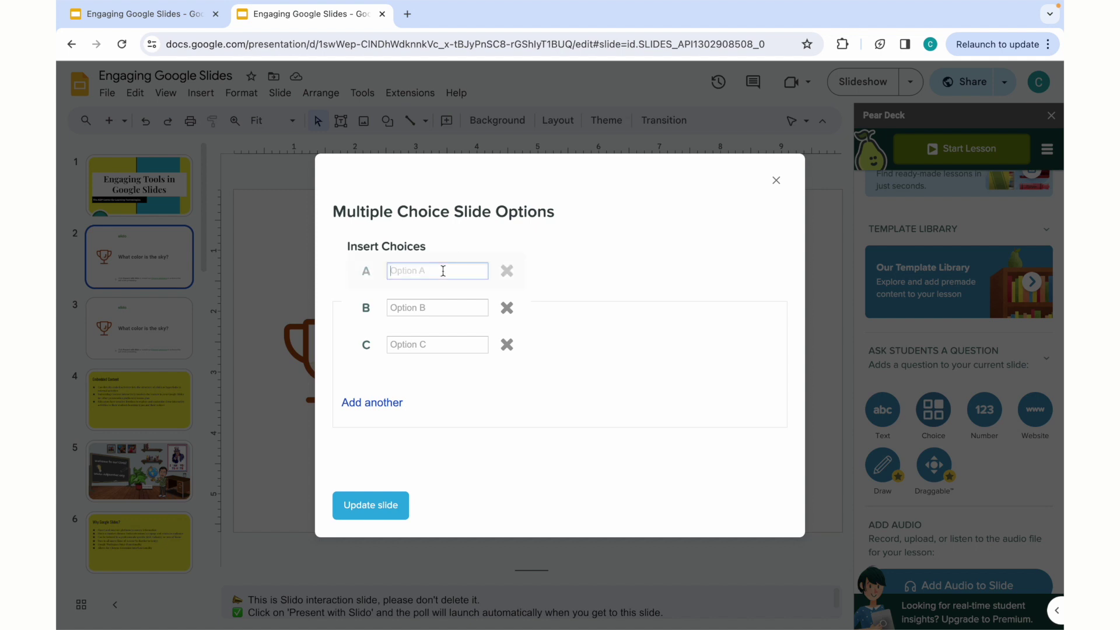
type("Blue")
left_click(437, 308)
type("Green")
left_click(438, 344)
type("Orange")
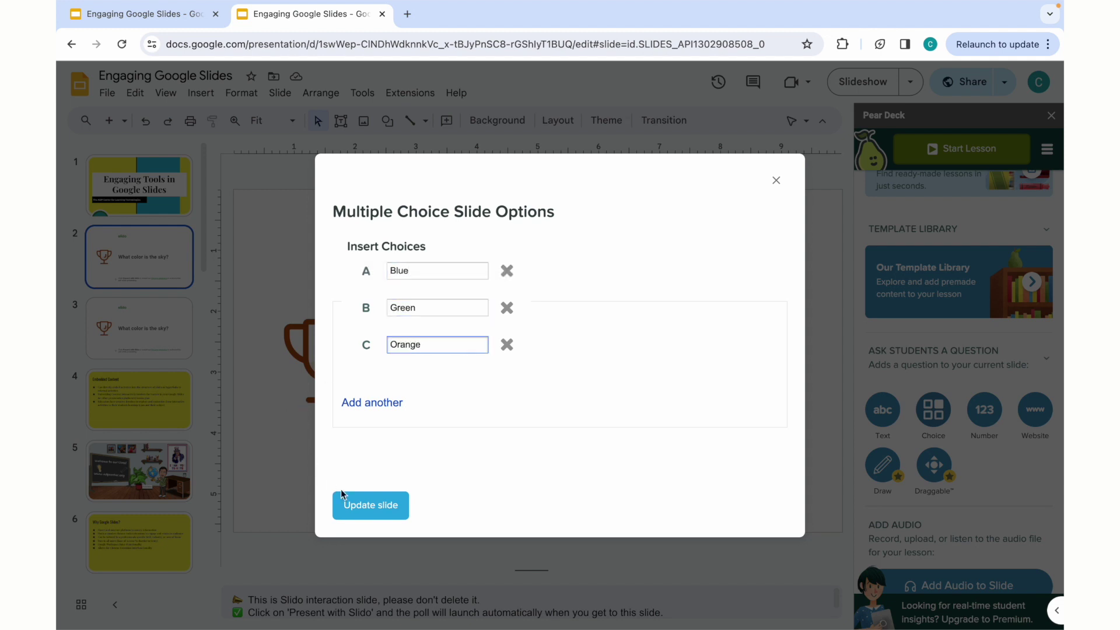
left_click(352, 509)
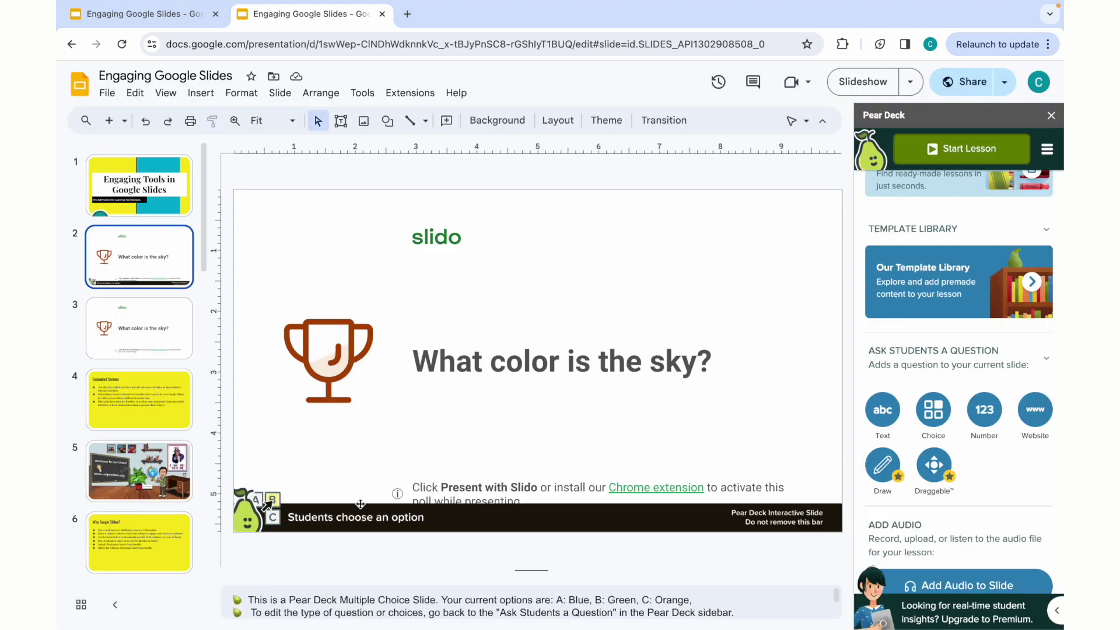
left_click(327, 524)
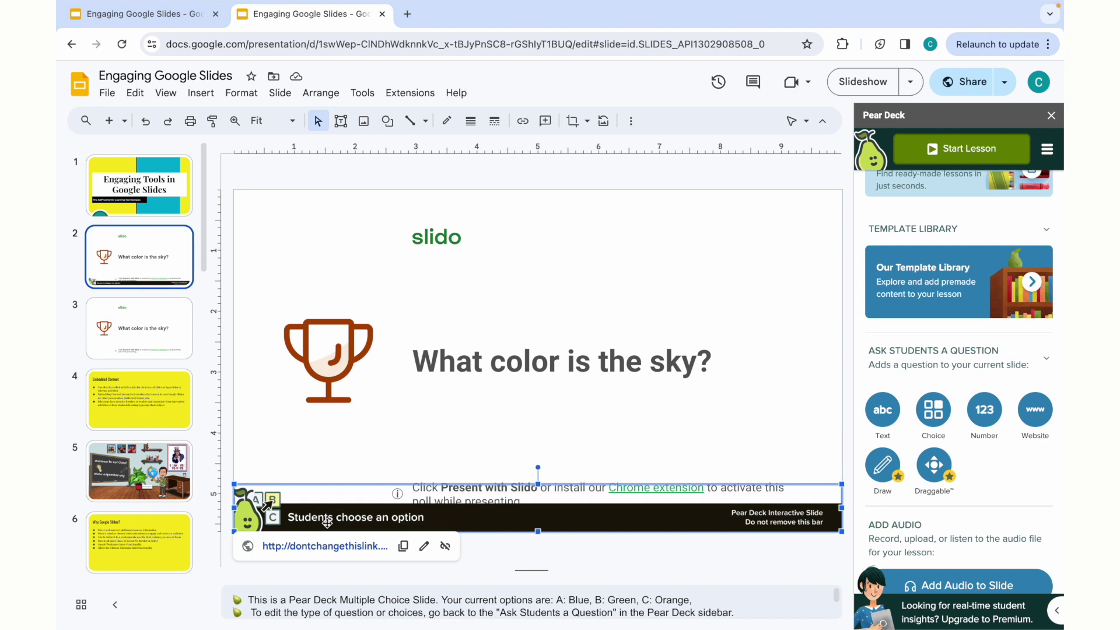
left_click(689, 451)
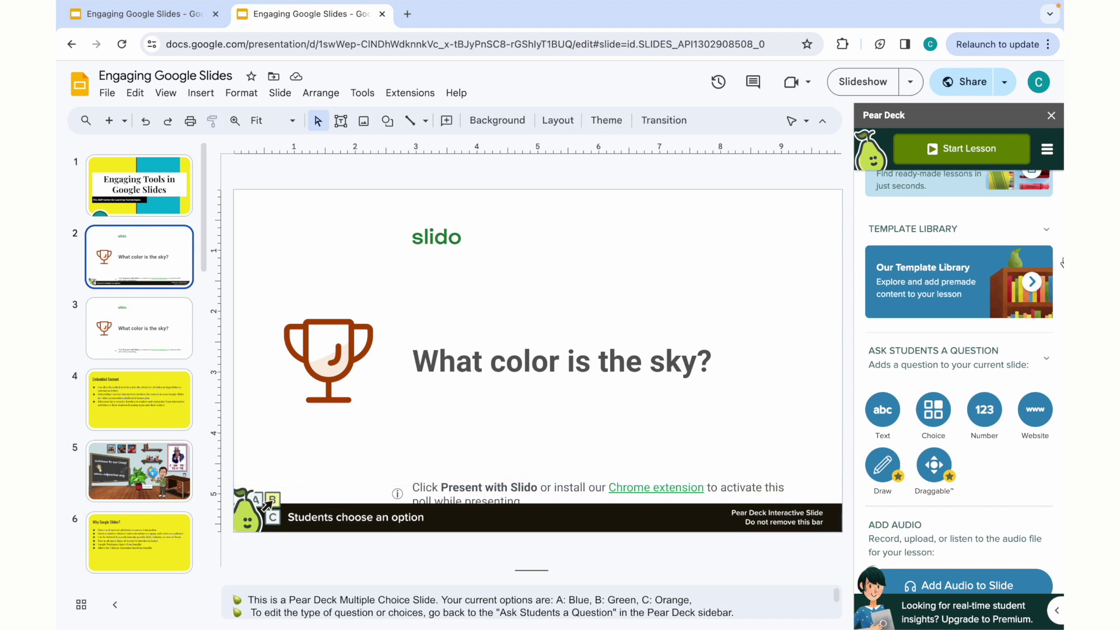
- Start the Pear Deck lesson as an Instructor-Paced Activity and point out the student join code
left_click(945, 152)
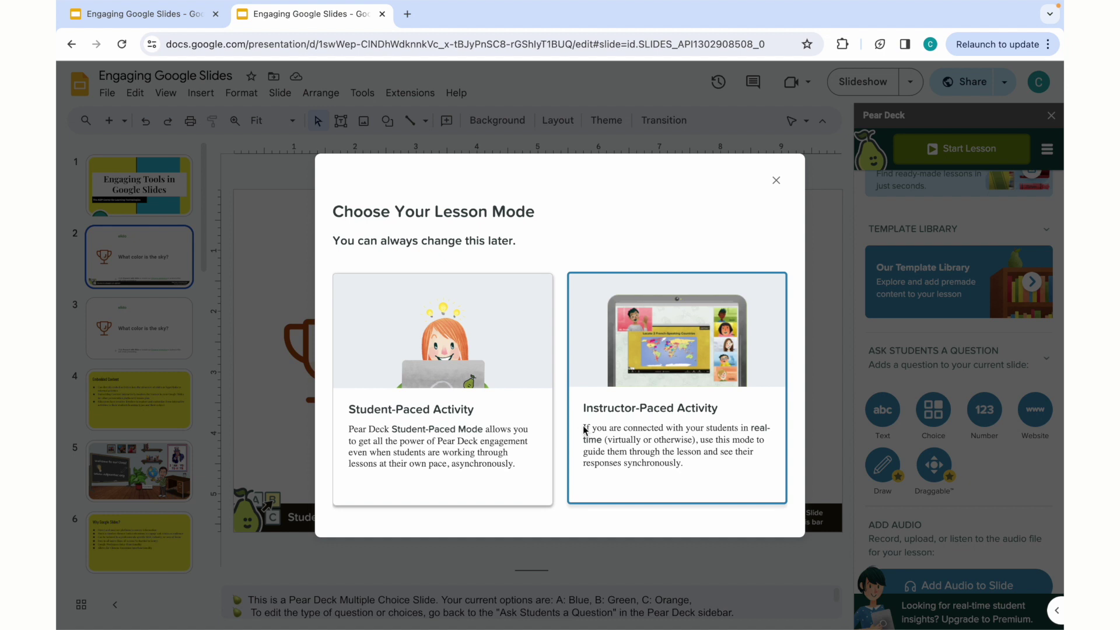
left_click(626, 428)
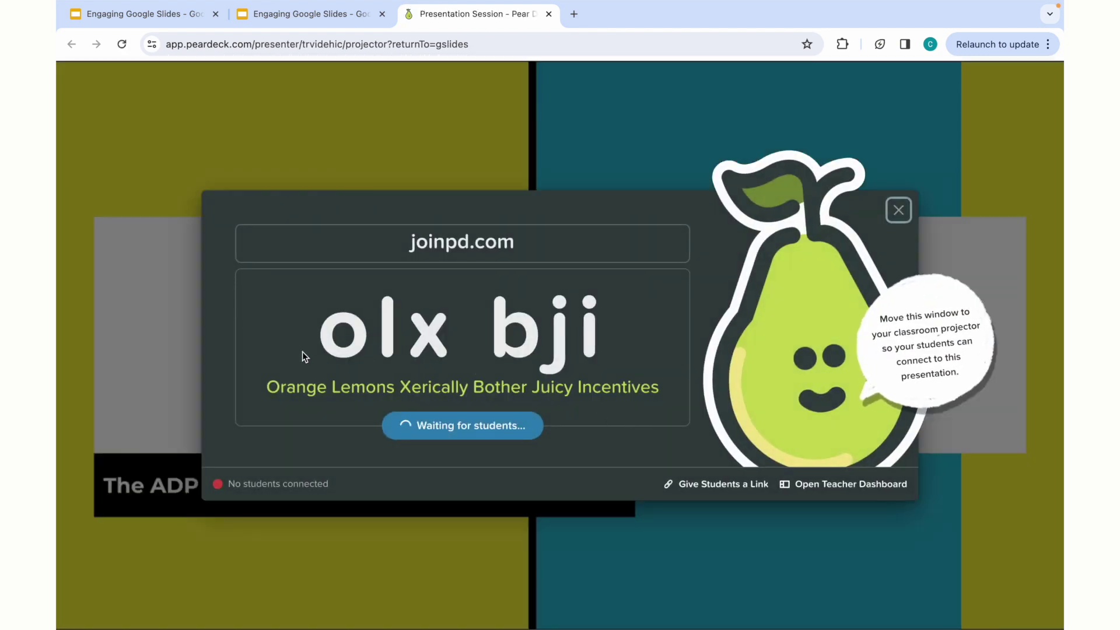
left_click_drag(318, 347, 561, 350)
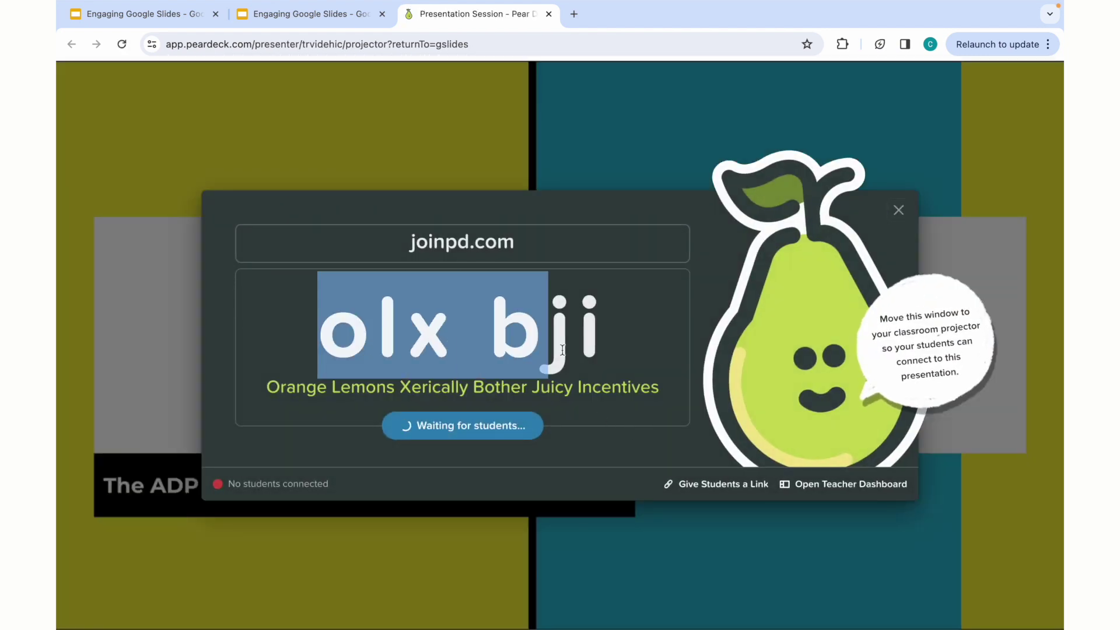
left_click(624, 356)
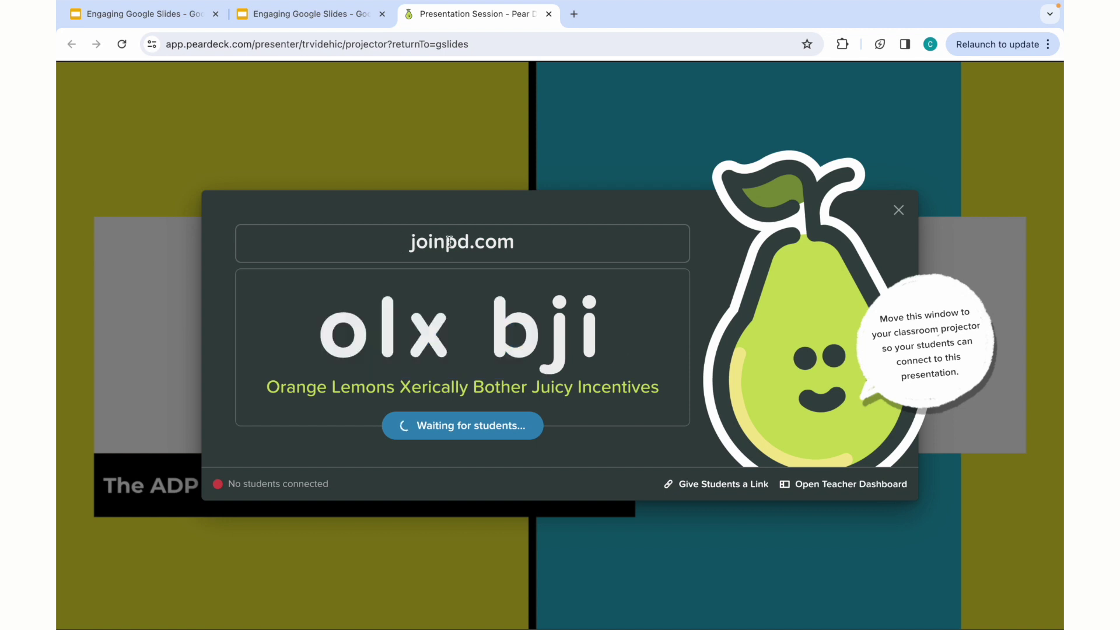
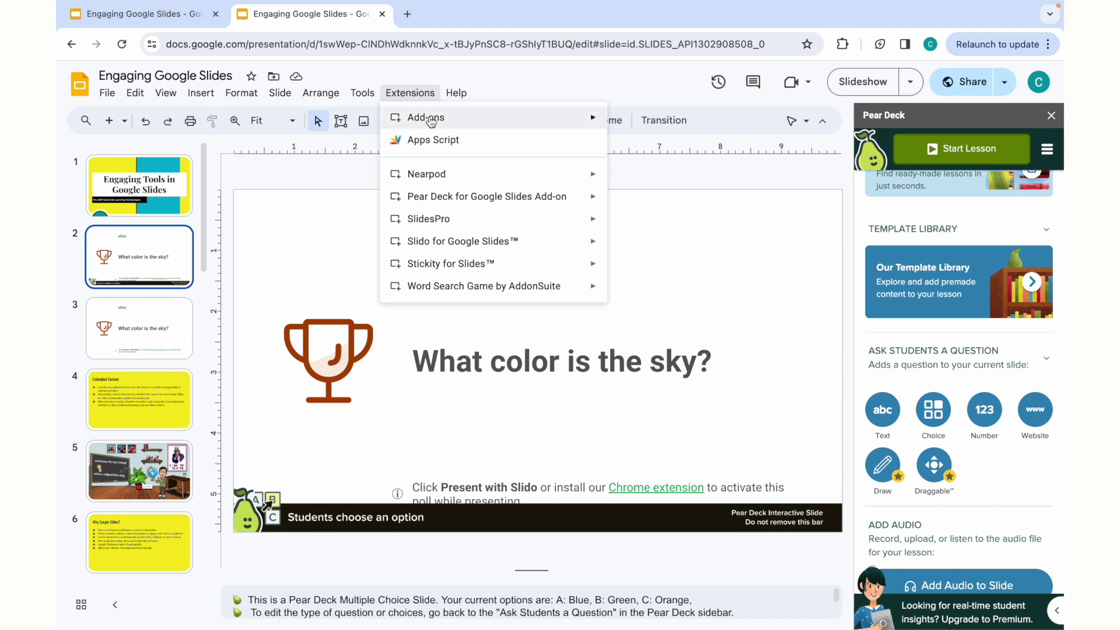
- Open the Google Workspace Marketplace from the presentation and browse the add-ons that work with Slides
mouse_move(432, 121)
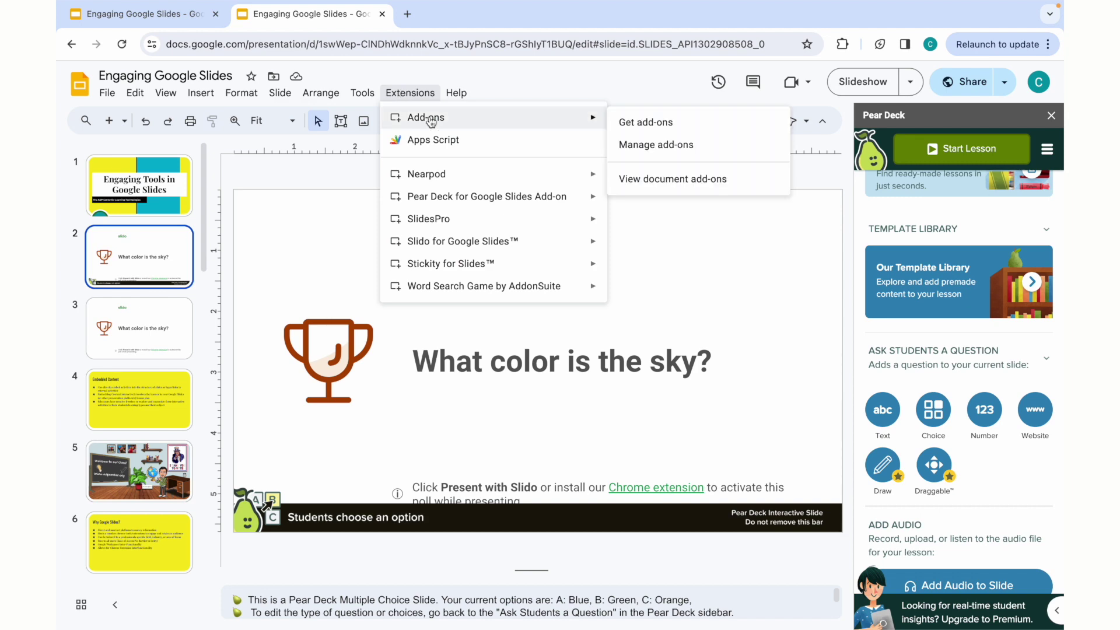
left_click(626, 124)
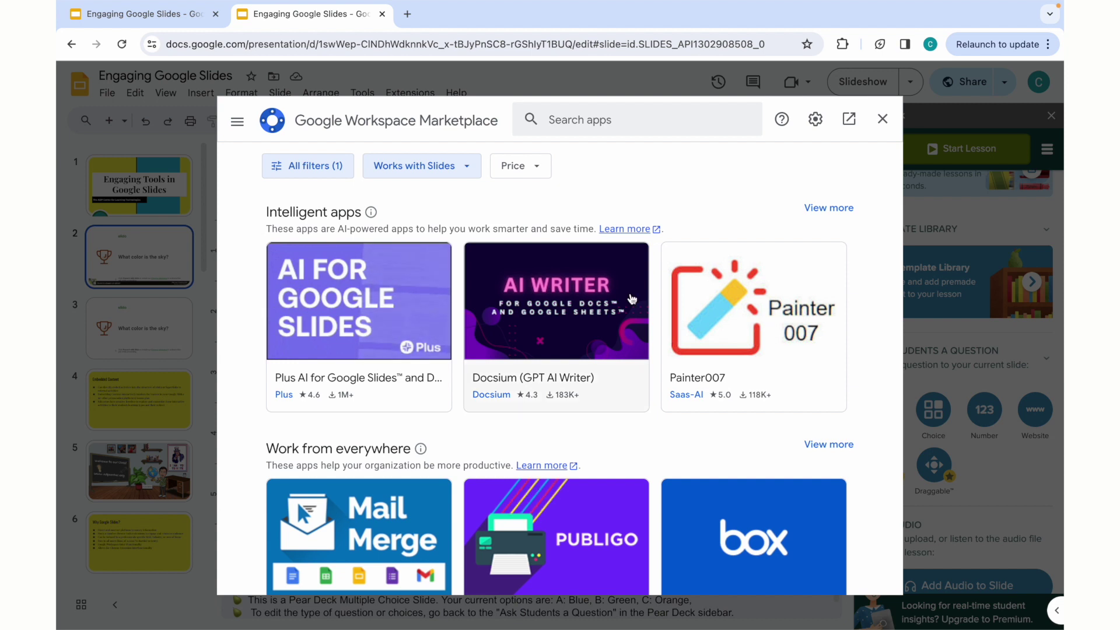
scroll(633, 291, "down", 4)
scroll(634, 291, "down", 5)
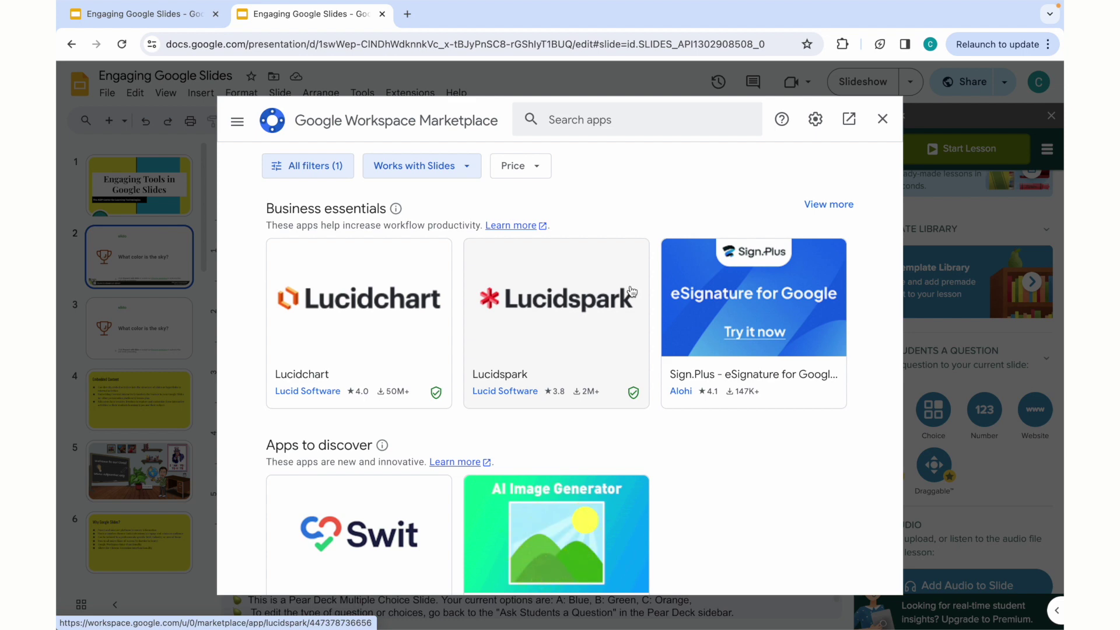
scroll(630, 292, "up", 7)
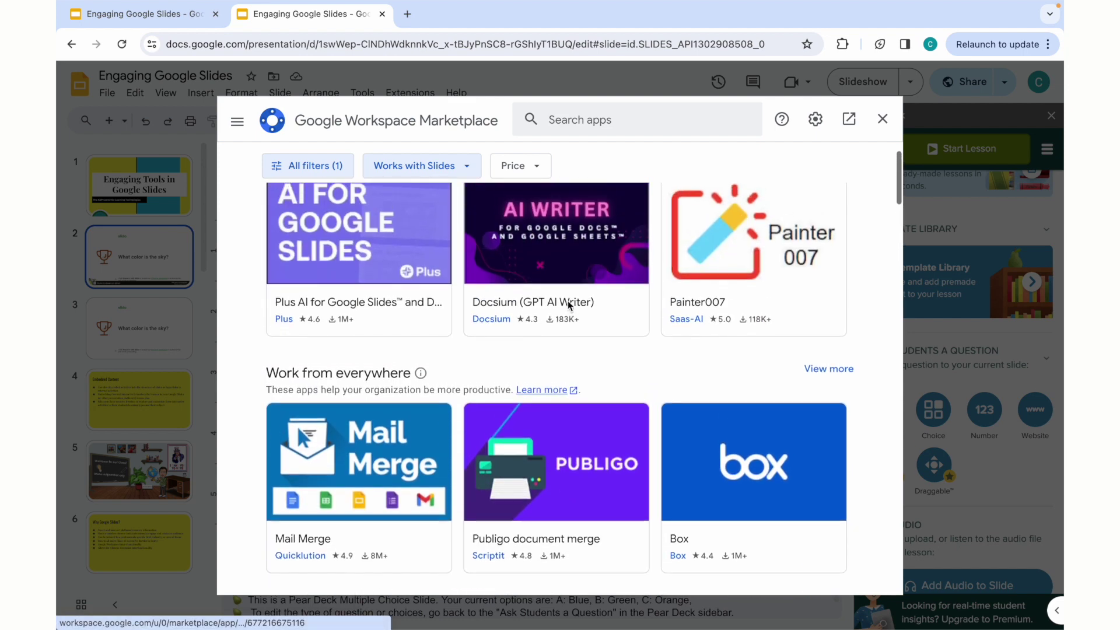
scroll(560, 292, "up", 1)
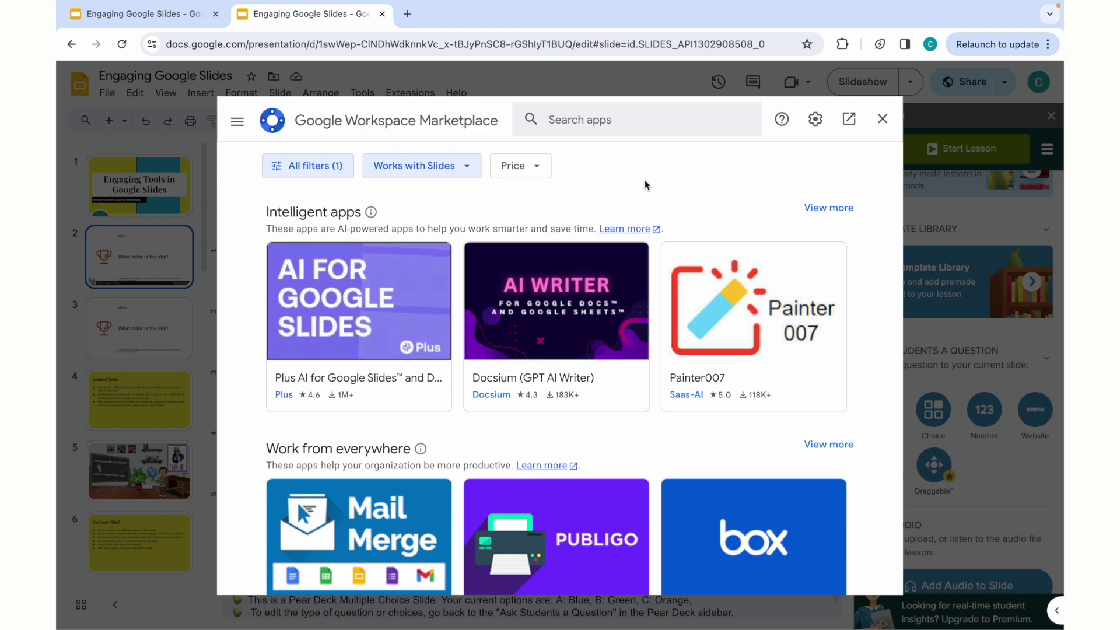
- Search for "adpcenter/org" in a new browser tab and open the ADP Center's appointment scheduling page
left_click(407, 15)
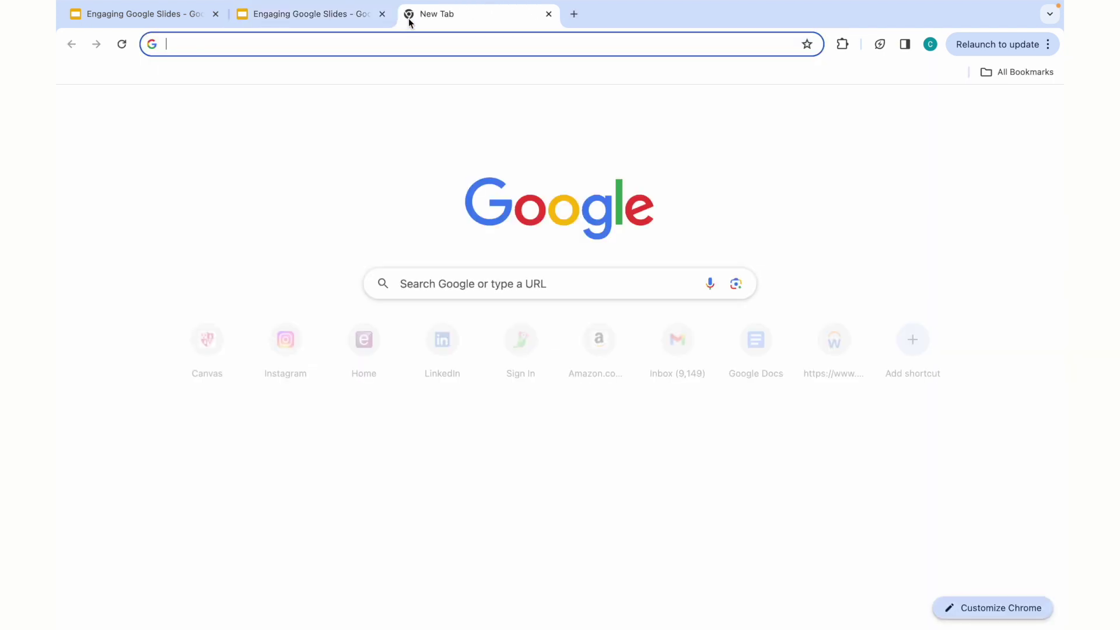
type("adpce")
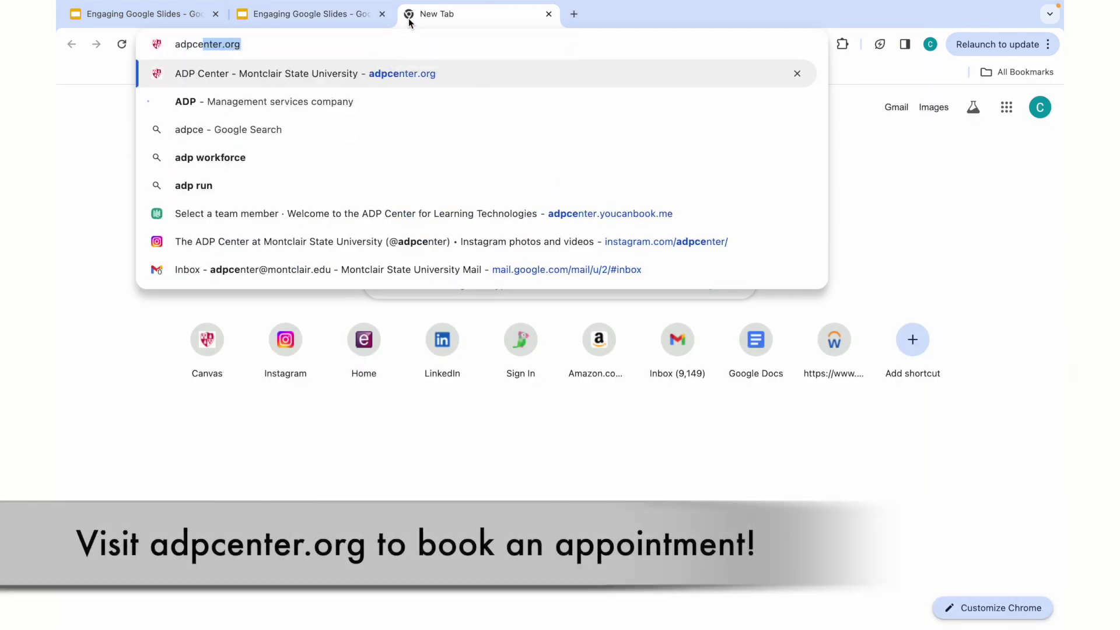
type("nter/org")
key("Return")
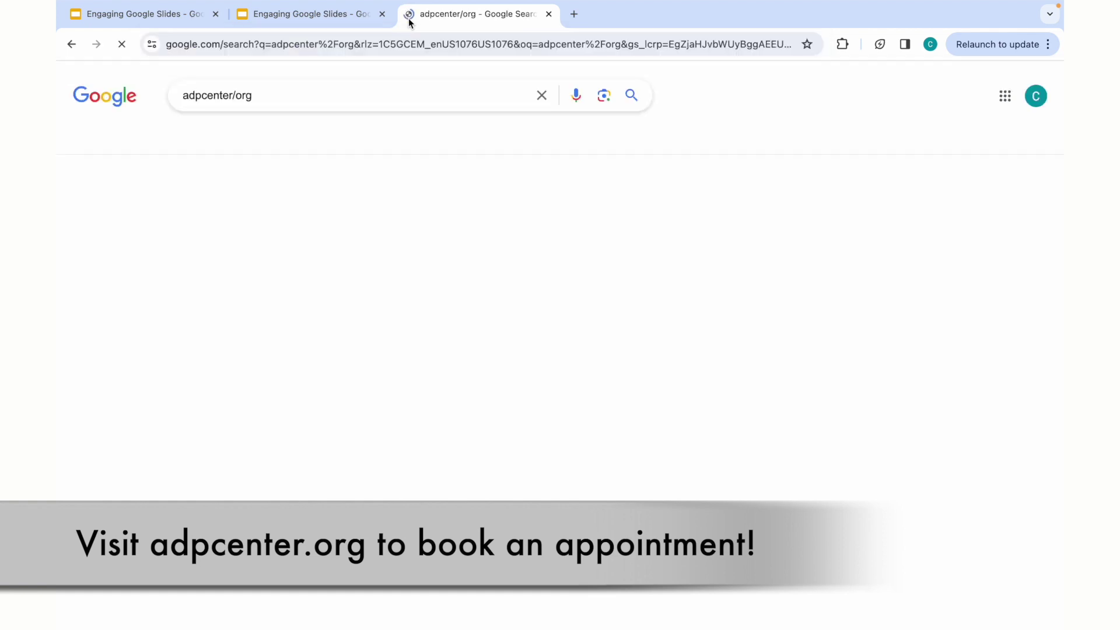
left_click(306, 266)
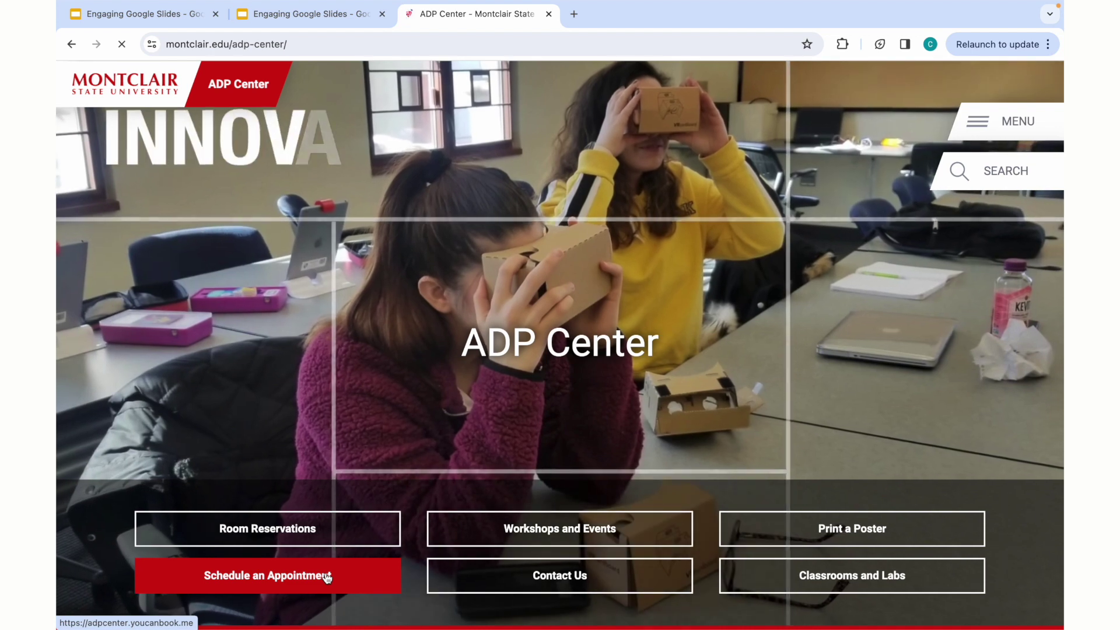
left_click(328, 577)
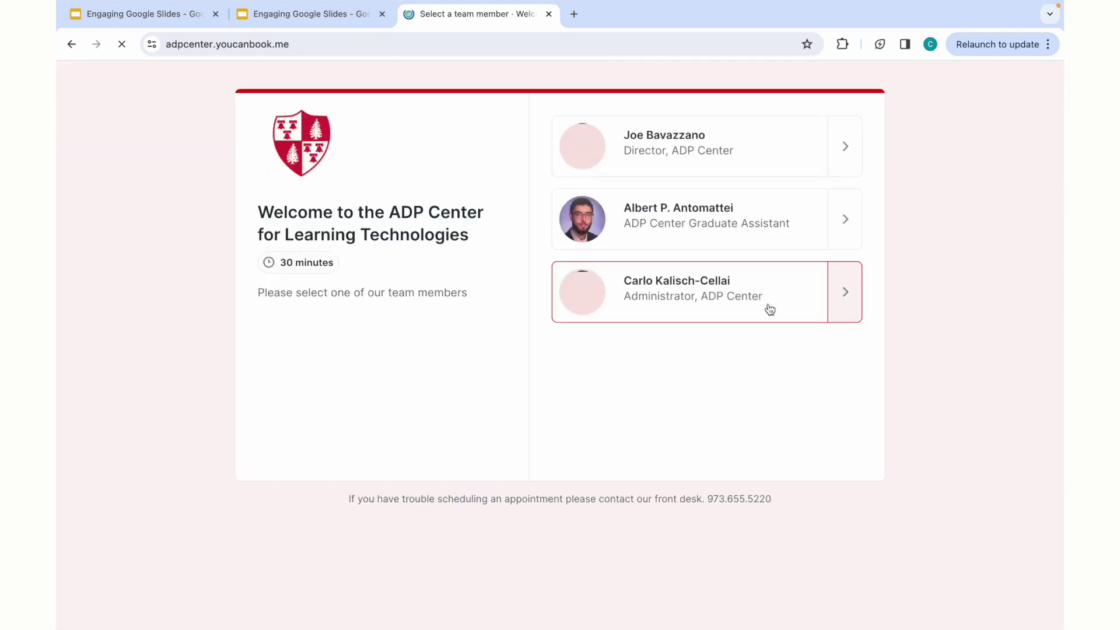